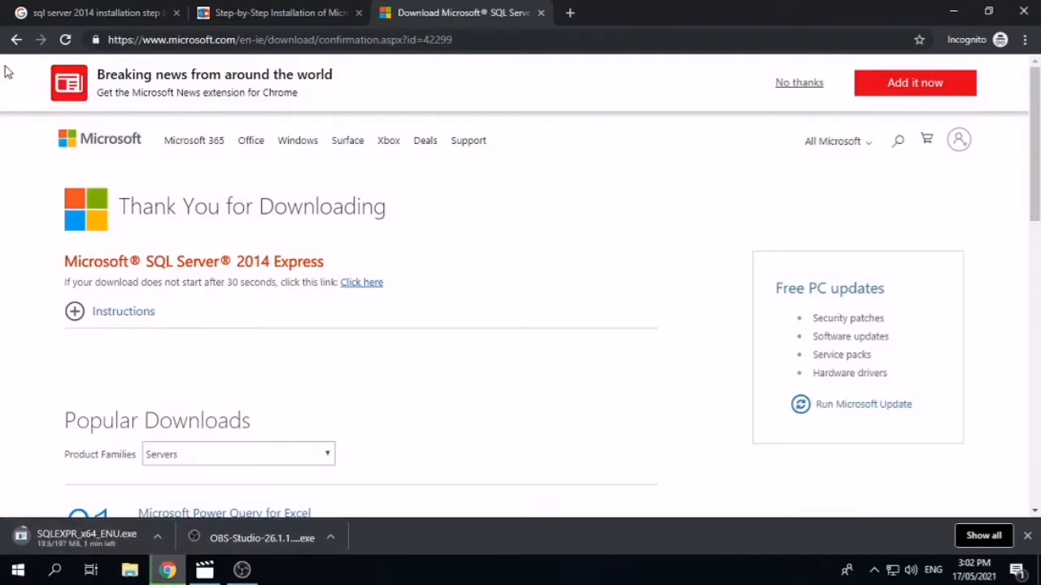
# Return to the SQL Server 2014 Express download choices and download only MgmtStudio 64BIT\SQLManagementStudio_x64_ENU.exe, deselecting the Express 64BIT file
pyautogui.click(15, 39)
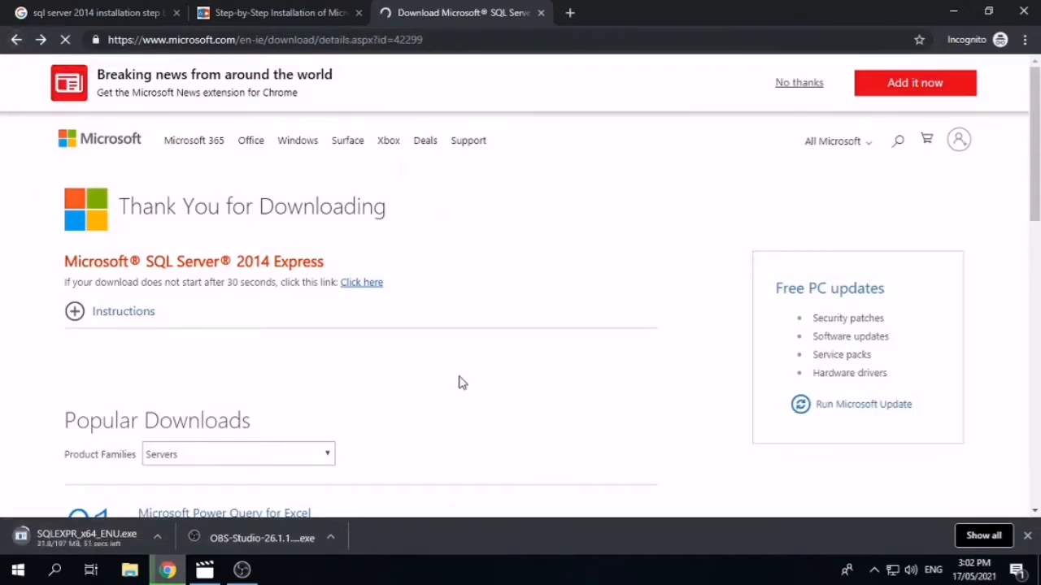
pyautogui.click(533, 292)
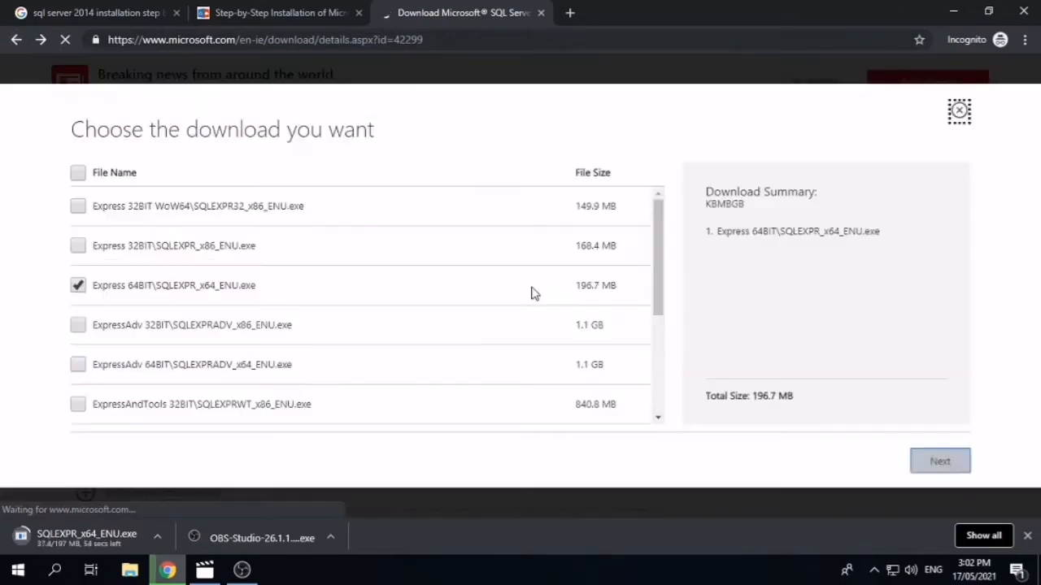
pyautogui.scroll(-3, 527, 272)
pyautogui.scroll(3, 341, 271)
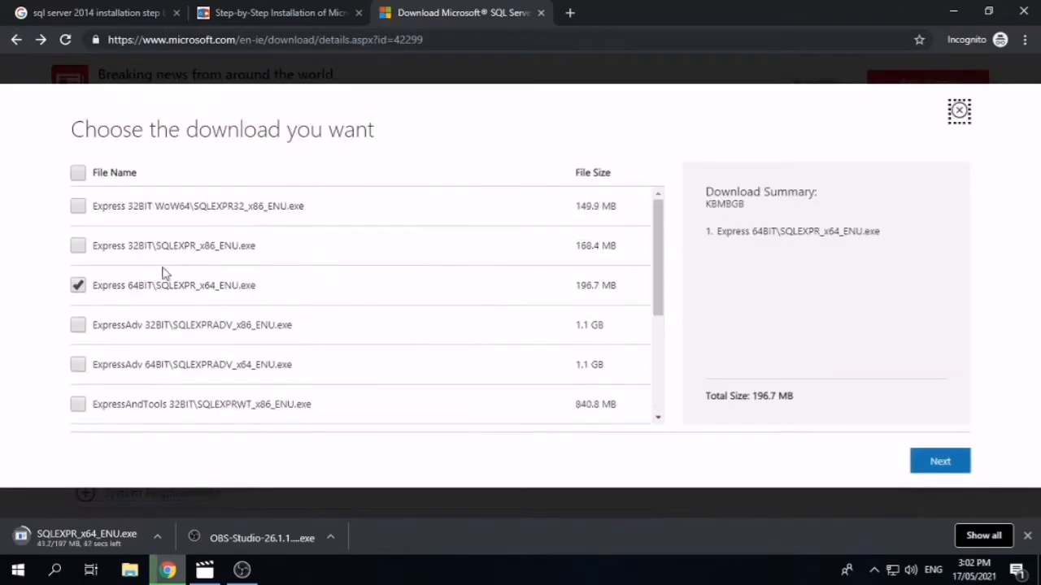
pyautogui.click(78, 285)
pyautogui.scroll(-3, 564, 318)
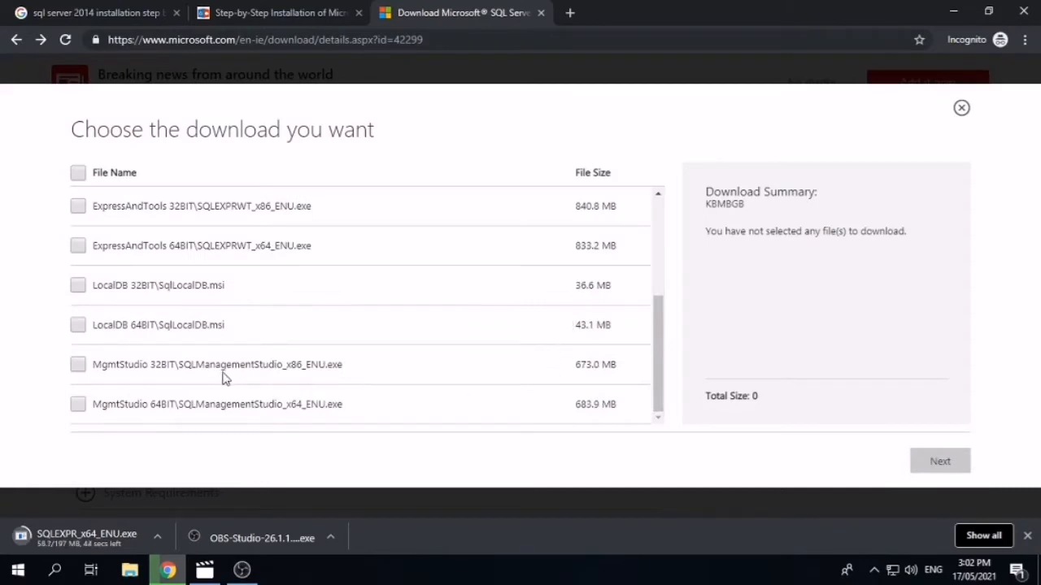
pyautogui.click(79, 405)
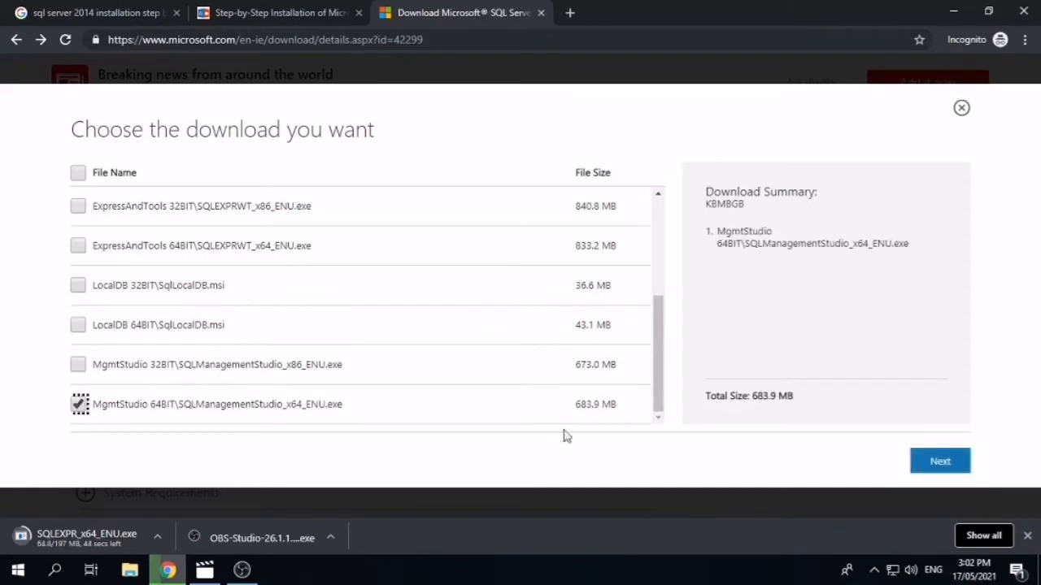
pyautogui.click(942, 463)
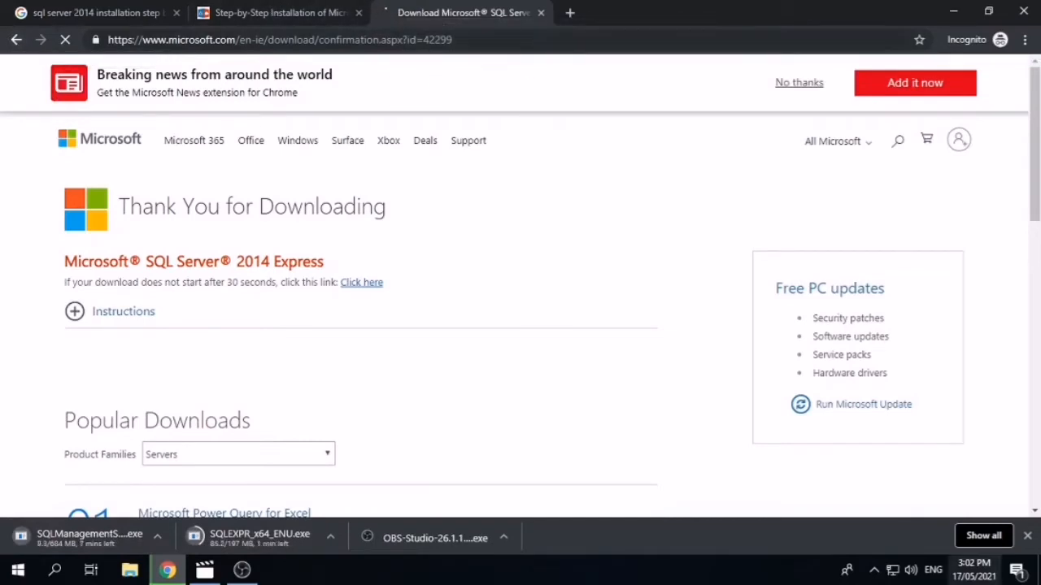
# Check the browser's downloads list for the progress of the Management Studio and SQL Server Express installers
pyautogui.click(985, 535)
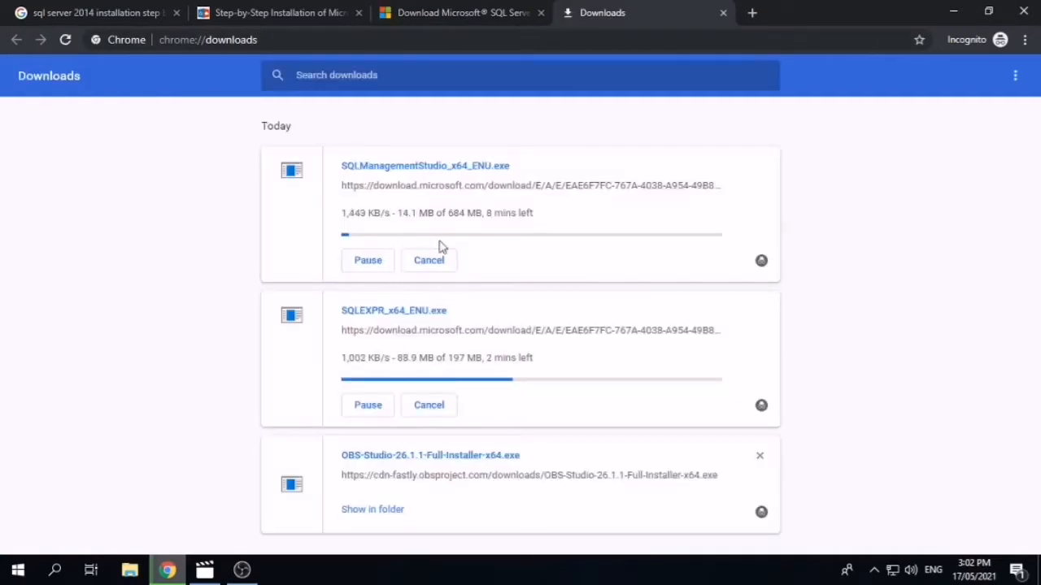
pyautogui.click(445, 23)
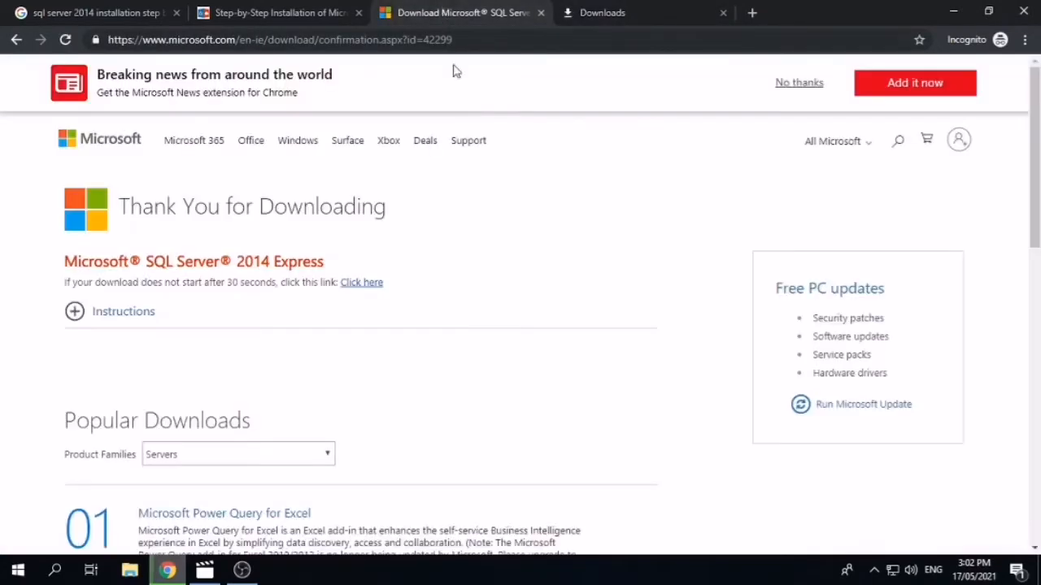
pyautogui.click(16, 40)
pyautogui.click(592, 12)
pyautogui.click(390, 12)
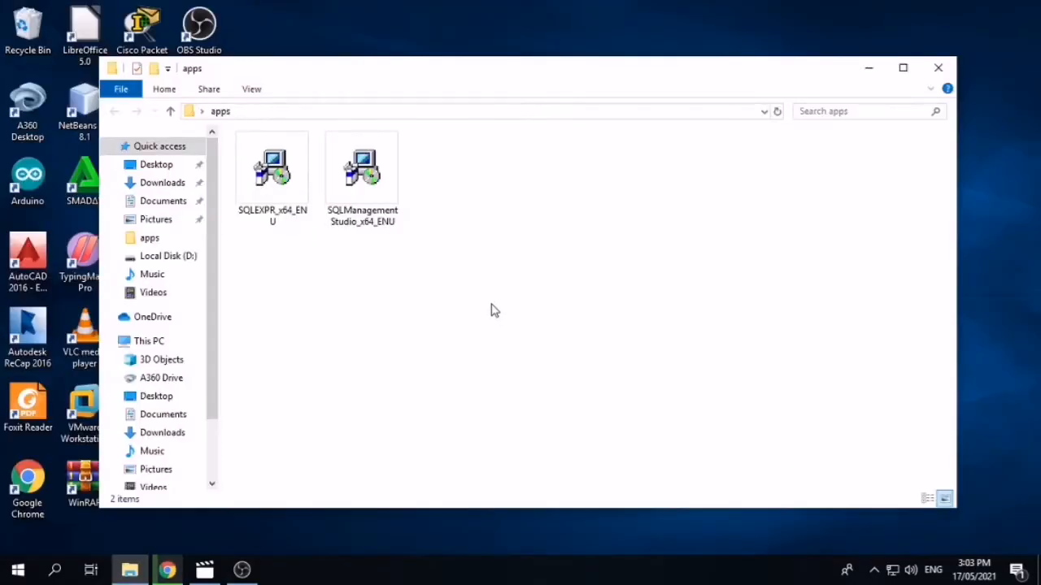
# Run the SQLEXPR_x64_ENU installer from the apps folder and extract its files to the suggested directory
pyautogui.click(378, 199)
pyautogui.click(298, 190)
pyautogui.click(363, 191)
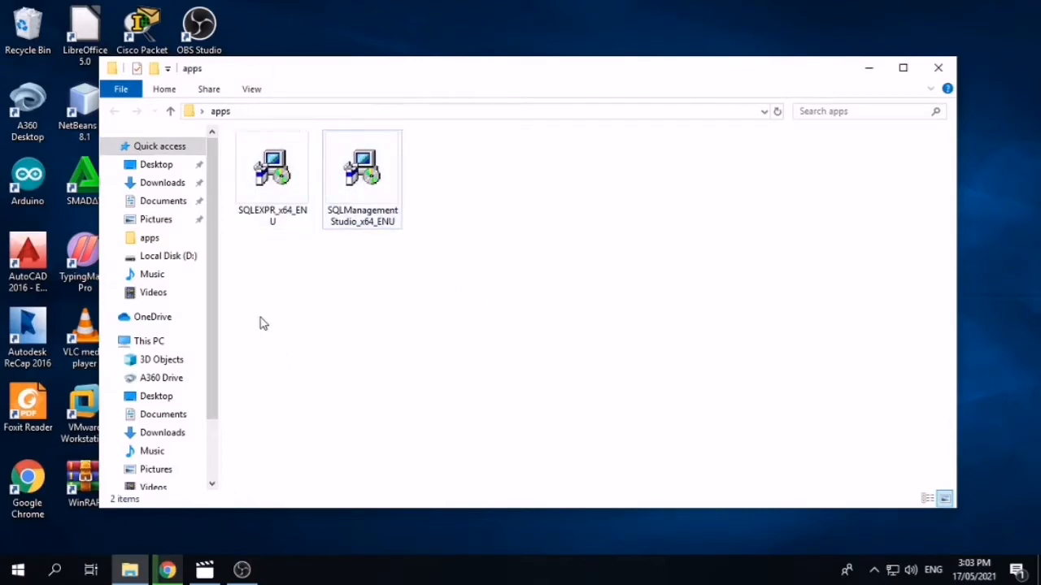
pyautogui.click(283, 175)
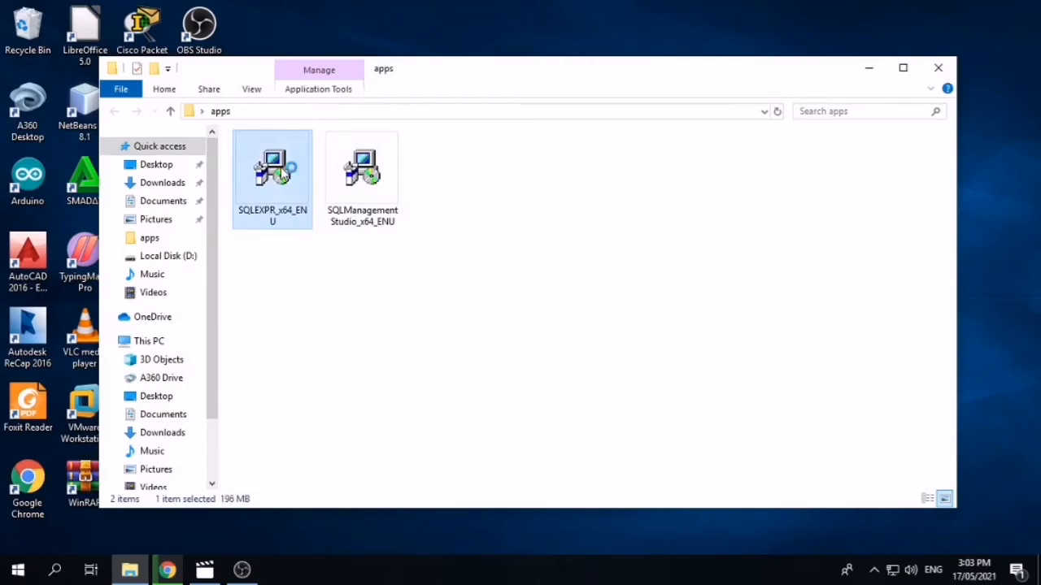
pyautogui.doubleClick(283, 175)
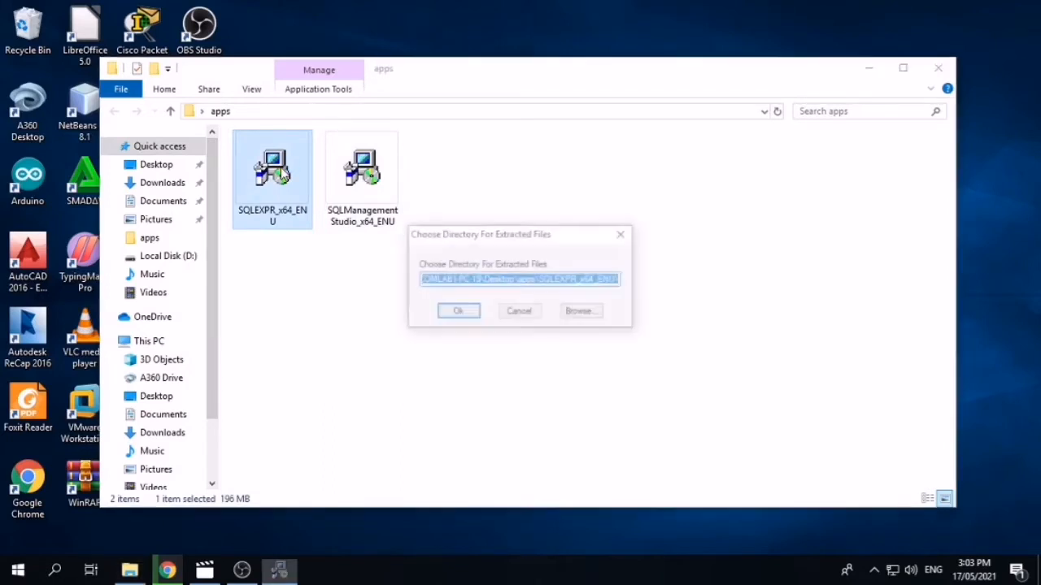
pyautogui.click(457, 313)
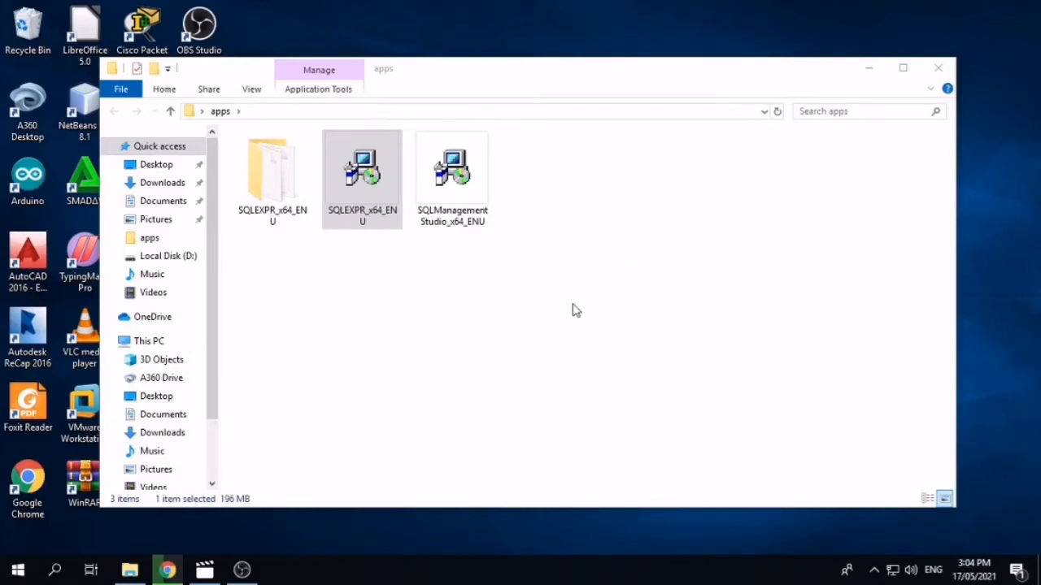
# Open the extracted SQLEXPR_x64_ENU folder and launch the SETUP application
pyautogui.click(304, 363)
pyautogui.click(266, 199)
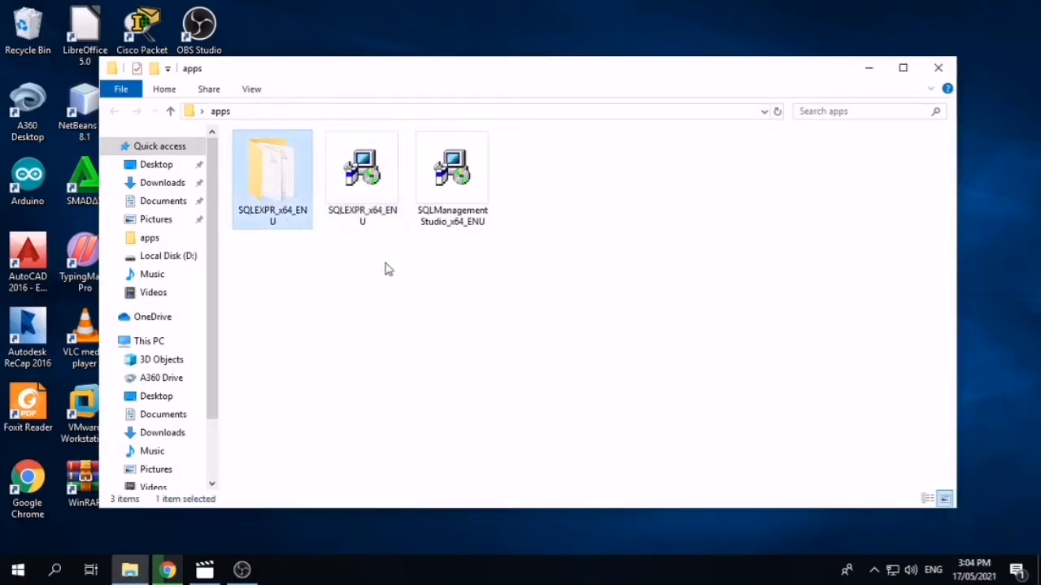
pyautogui.doubleClick(275, 193)
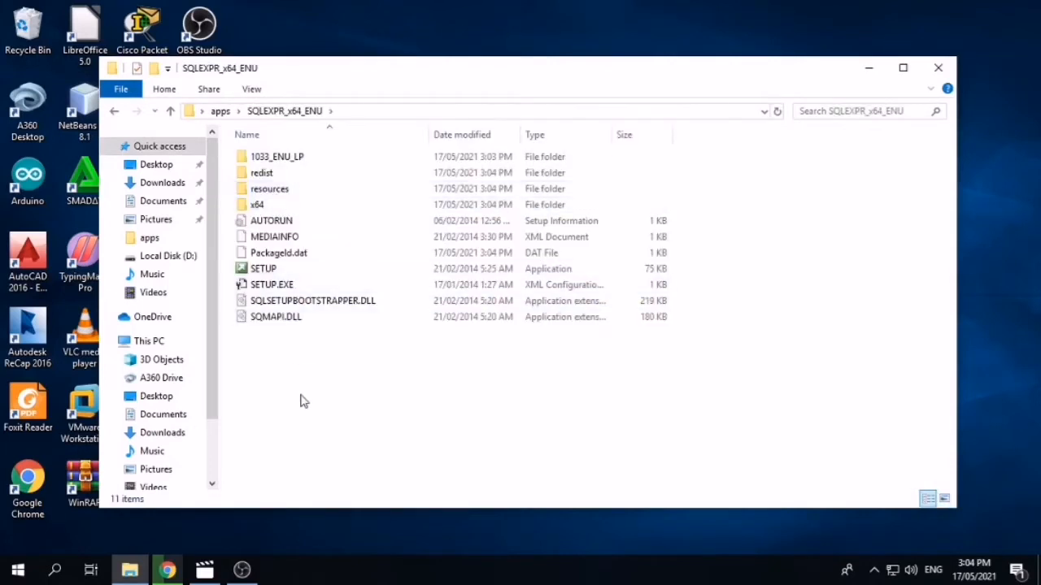
pyautogui.click(391, 271)
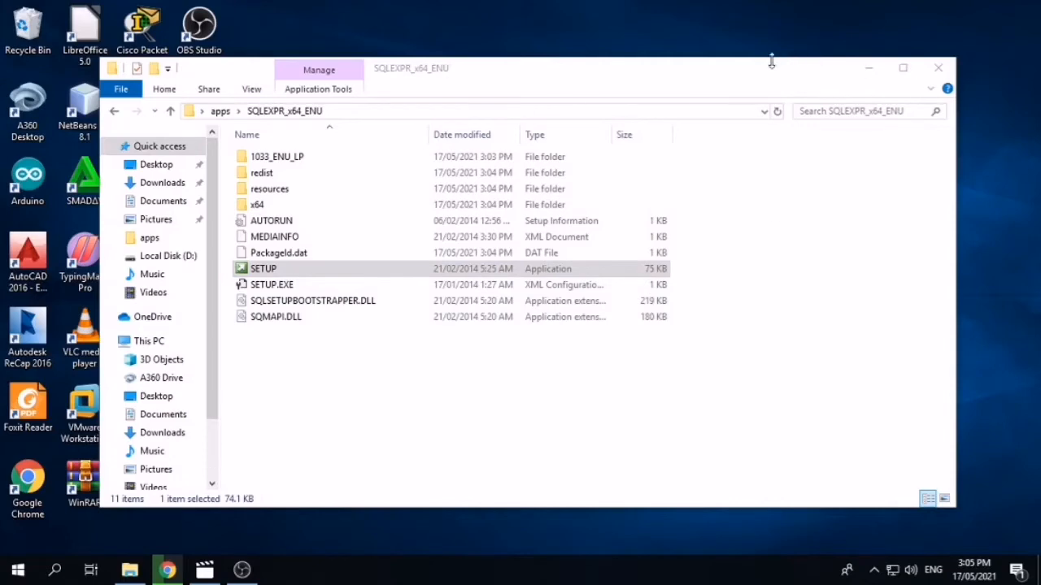
pyautogui.click(869, 68)
pyautogui.click(130, 570)
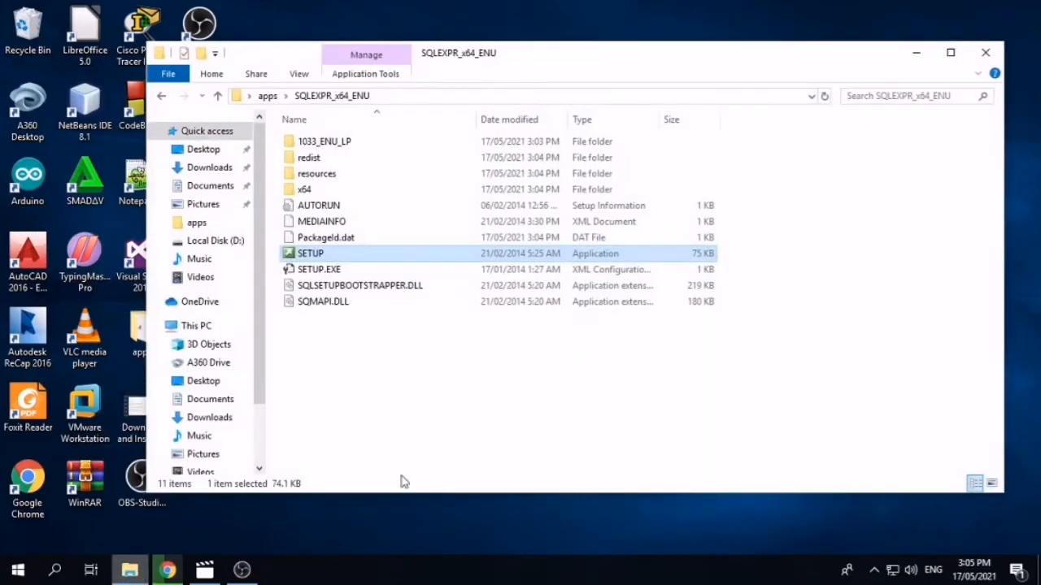
pyautogui.click(448, 16)
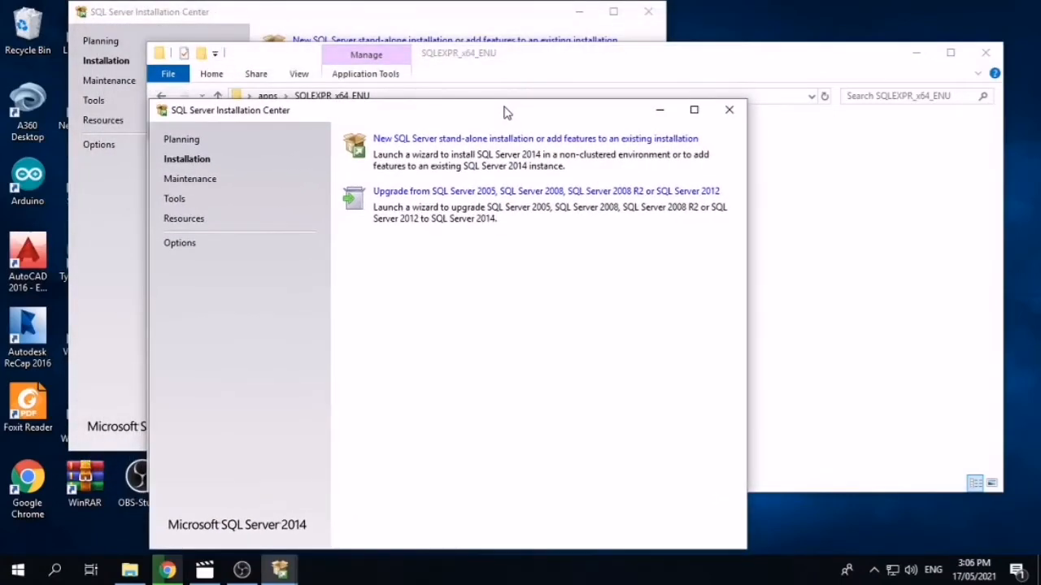
# Close the duplicate SQL Server Installation Center window and start a new SQL Server stand-alone installation from the remaining one
pyautogui.click(728, 112)
pyautogui.click(433, 18)
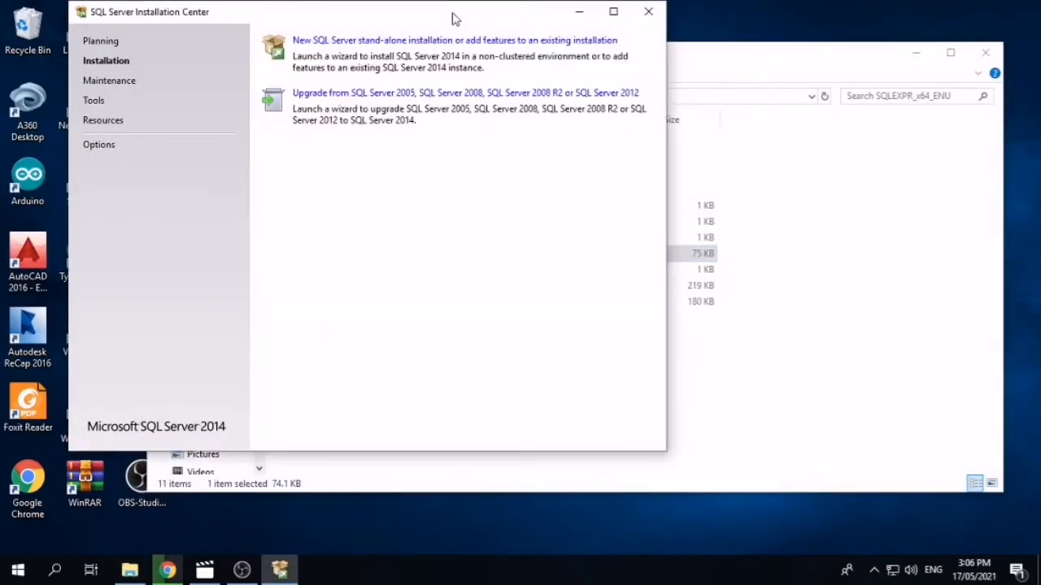
pyautogui.moveTo(453, 18); pyautogui.dragTo(548, 114)
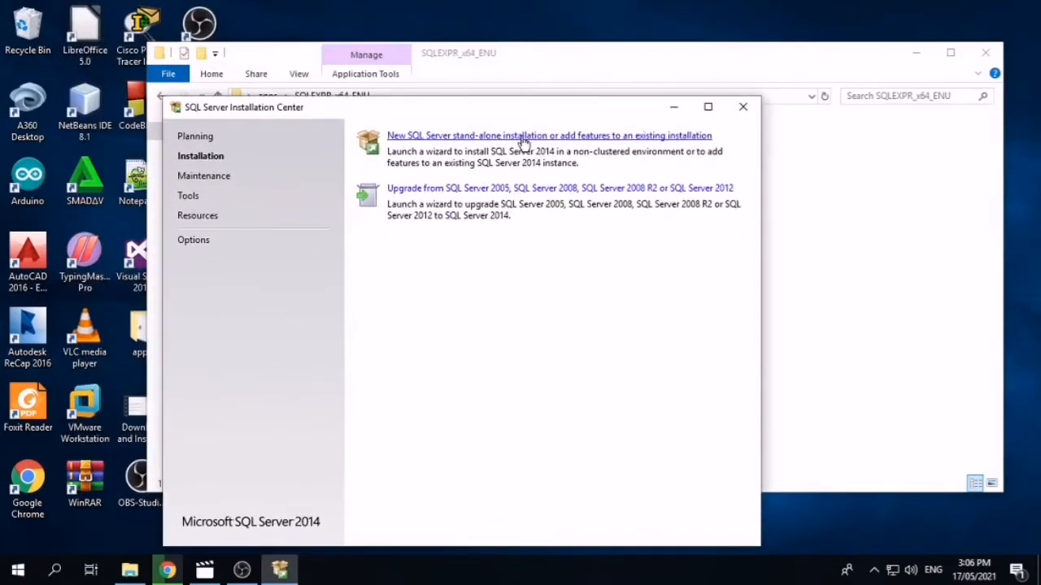
pyautogui.click(524, 143)
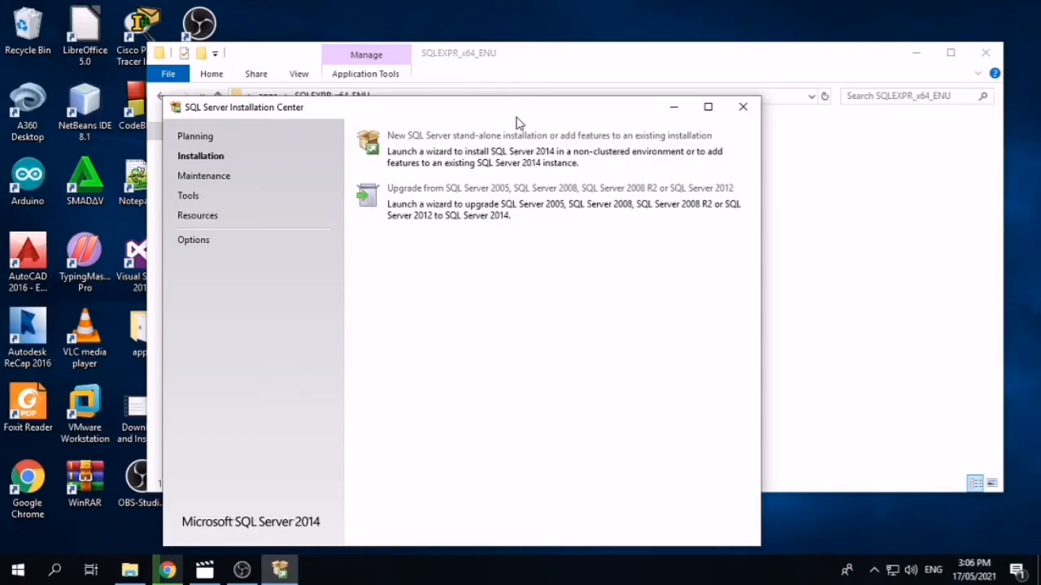
pyautogui.moveTo(414, 110); pyautogui.dragTo(418, 93)
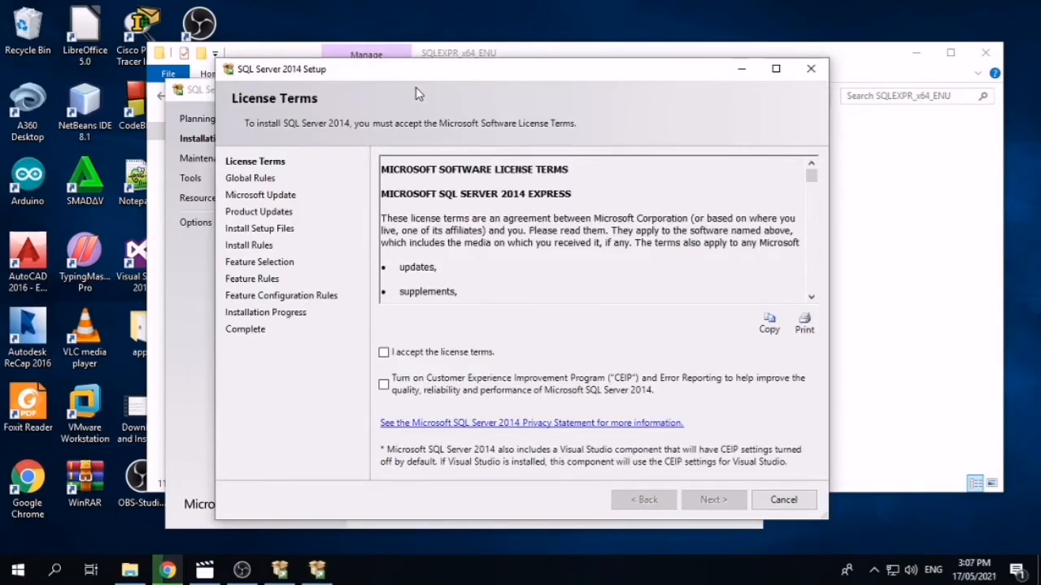
# Accept the SQL Server 2014 license terms and continue without using Microsoft Update to check for updates
pyautogui.click(383, 353)
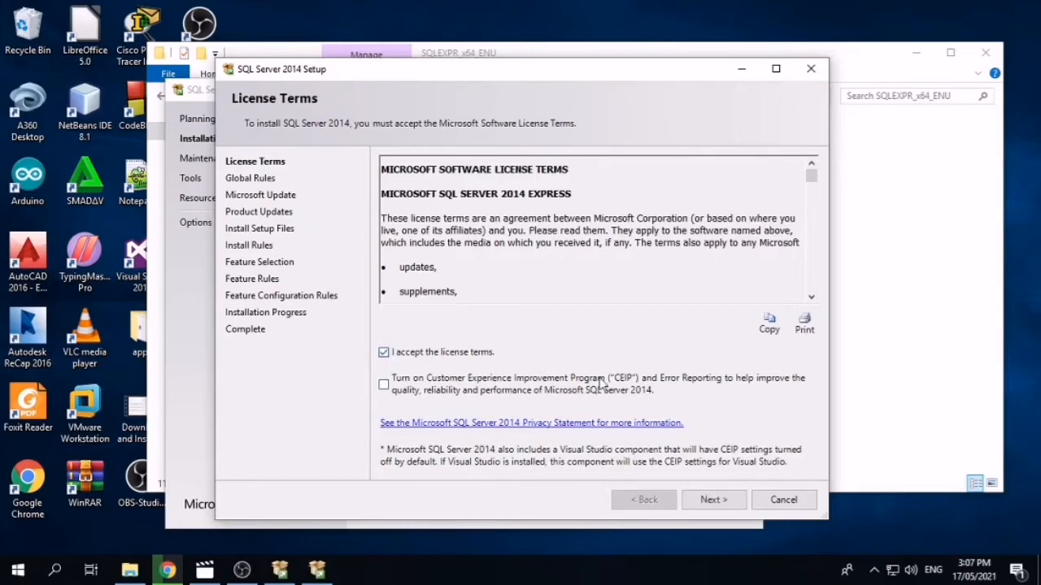
pyautogui.click(711, 501)
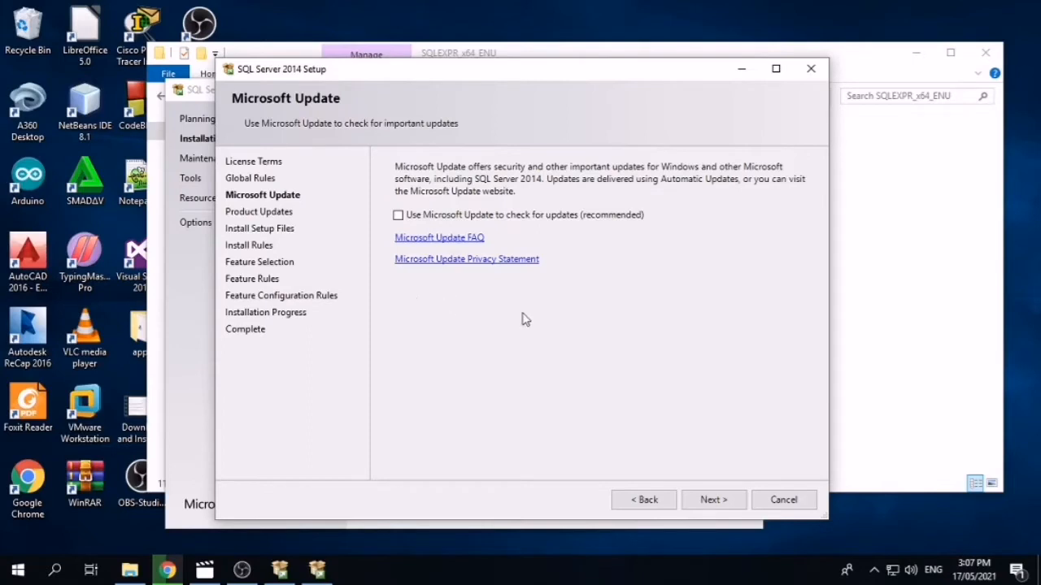
pyautogui.click(715, 499)
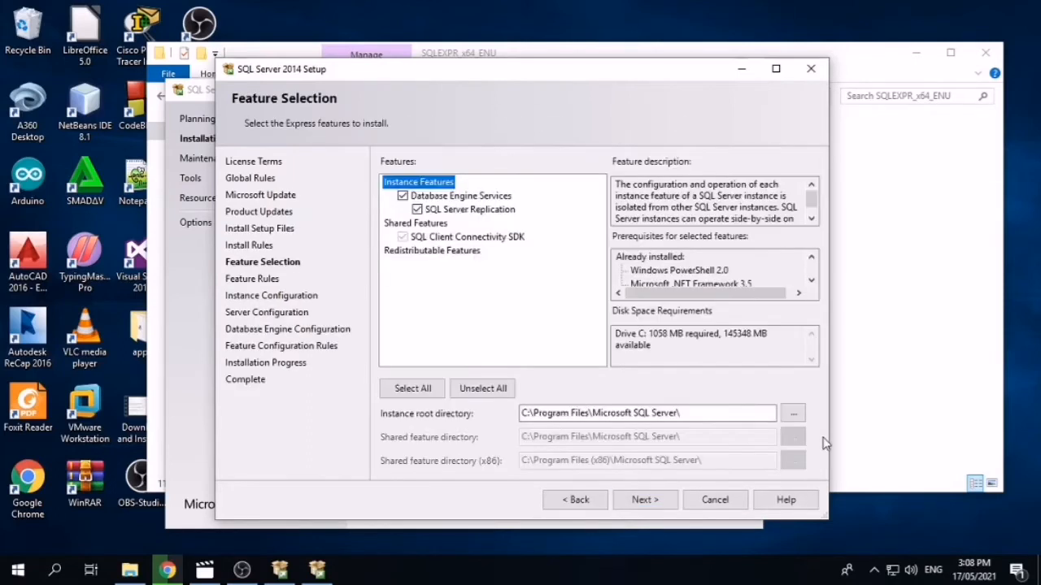
# Keep Database Engine Services and SQL Server Replication selected with the default instance root directory, and continue to the instance configuration
pyautogui.click(415, 209)
pyautogui.click(429, 225)
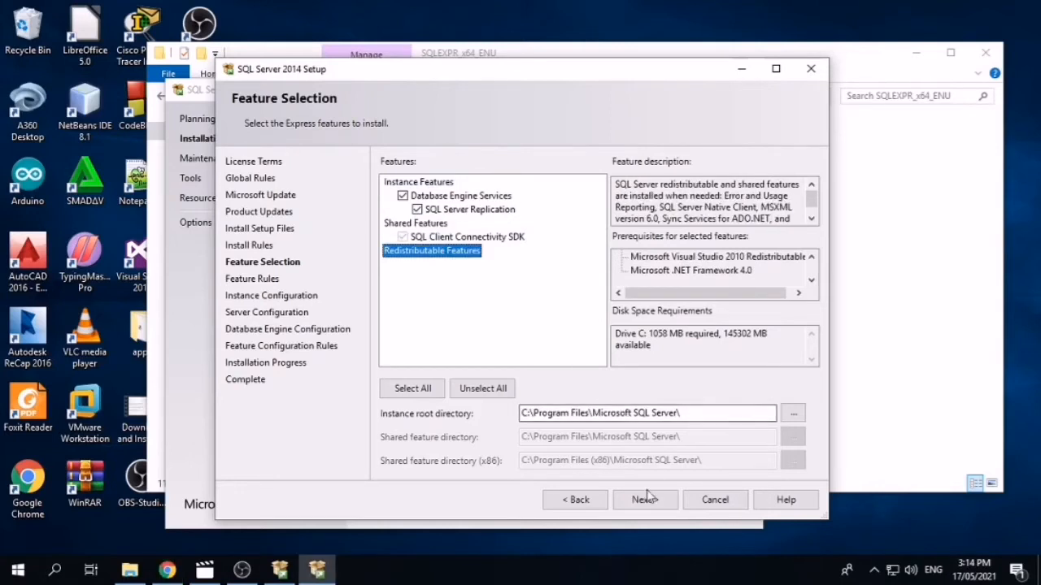
pyautogui.click(645, 500)
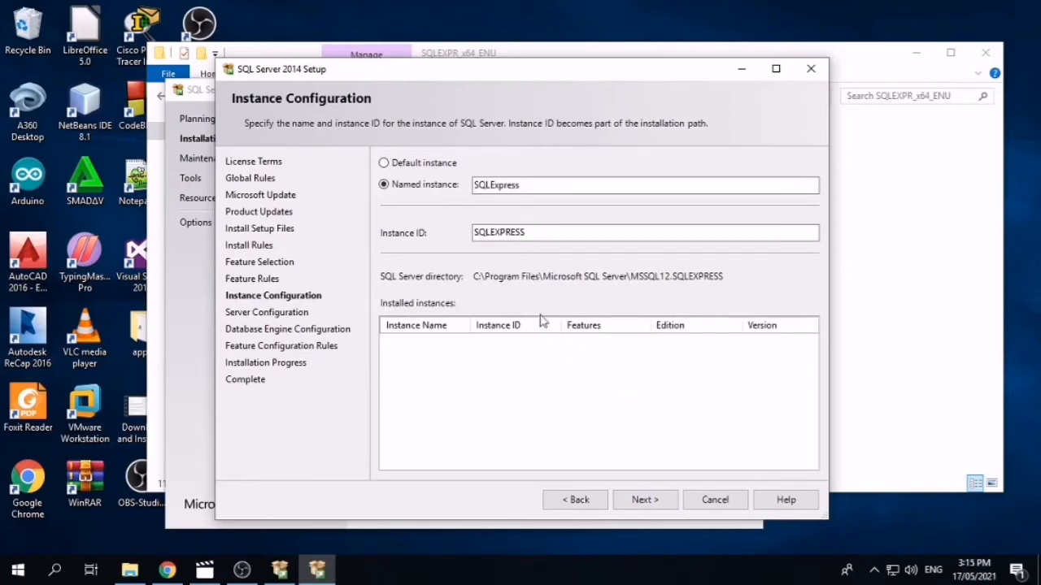
# Choose the default instance with ID MSSQLSERVER and accept the default service accounts and startup types
pyautogui.click(385, 163)
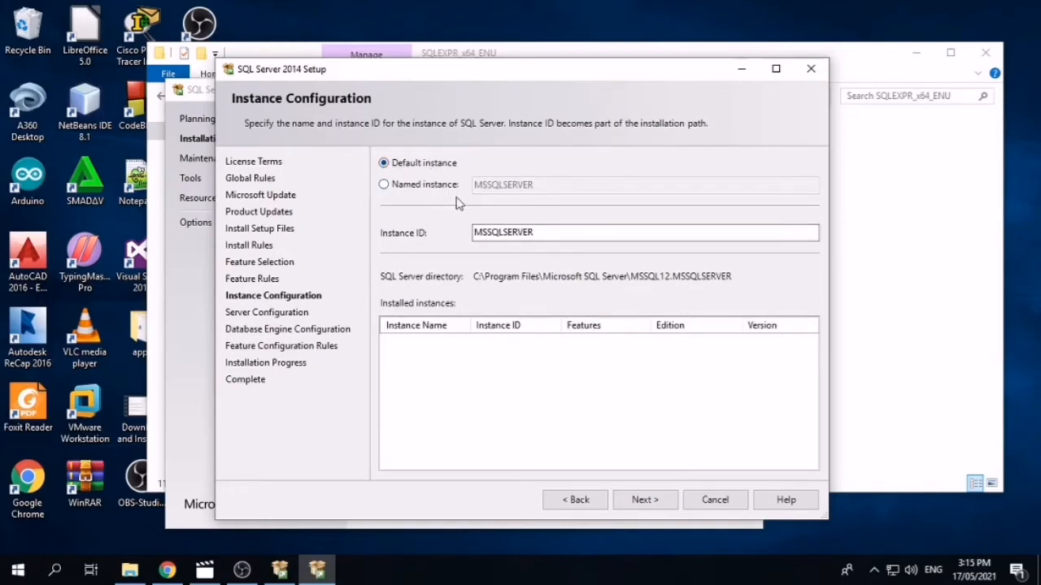
pyautogui.click(650, 500)
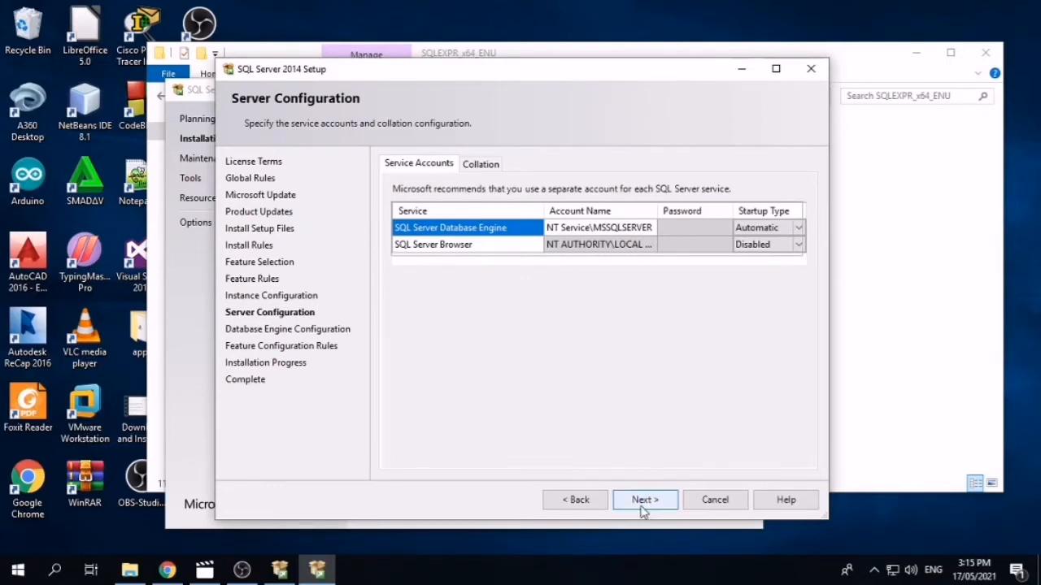
pyautogui.click(643, 500)
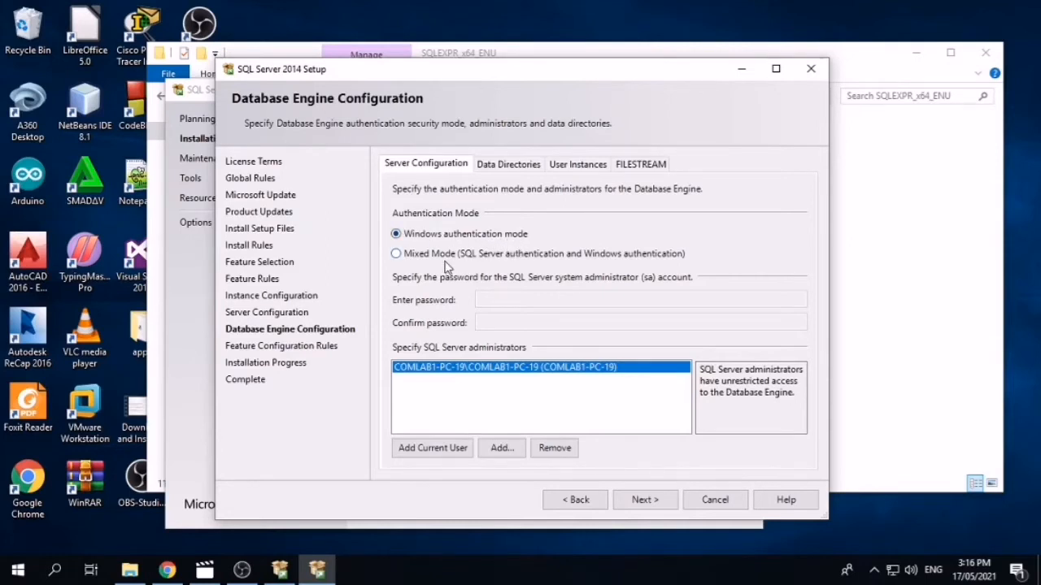
# Set the authentication to Mixed Mode, enter and confirm the sa account password, and proceed with the installation
pyautogui.click(396, 255)
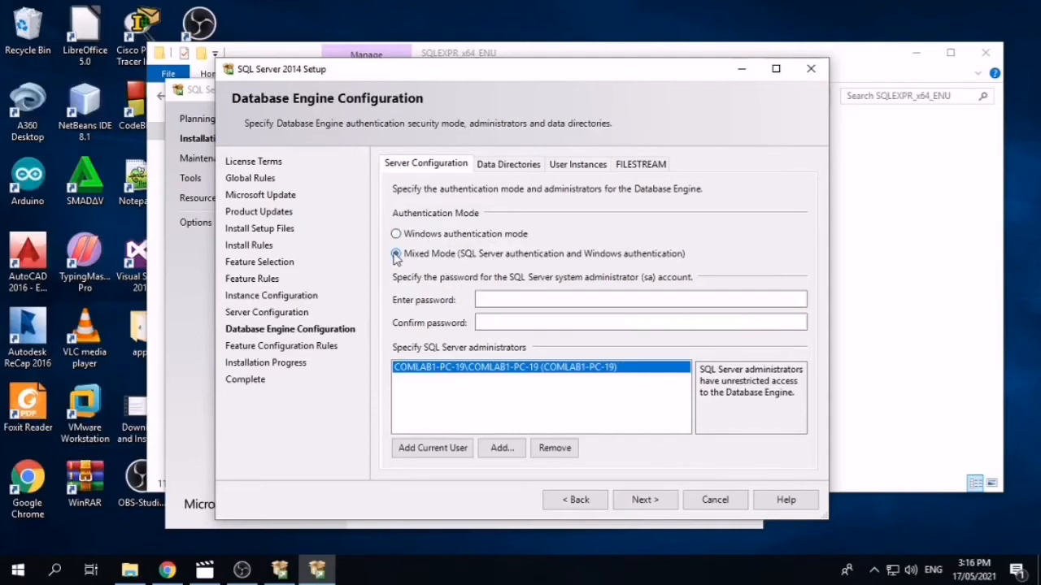
pyautogui.click(502, 300)
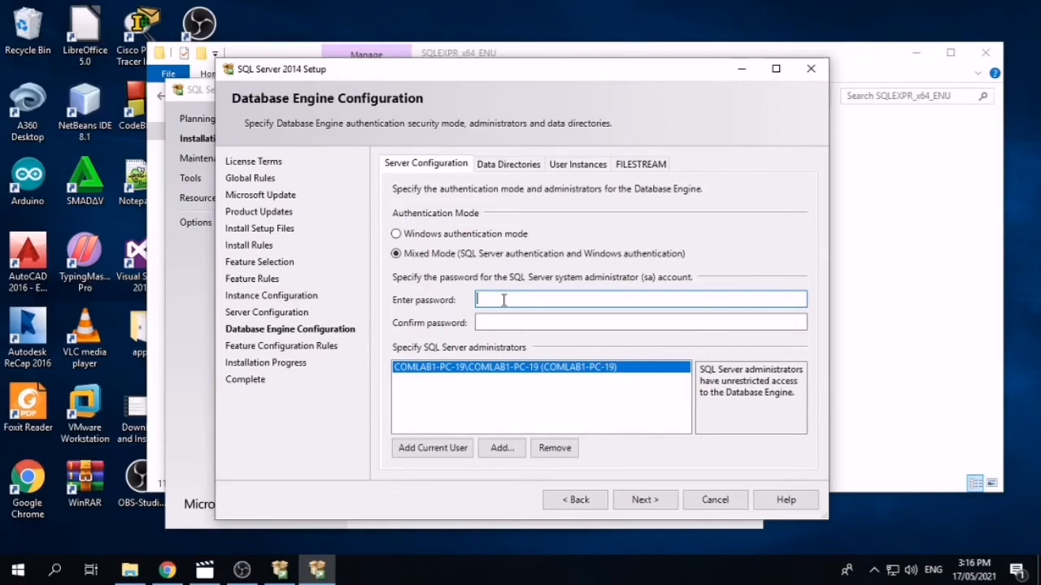
pyautogui.write('******')
pyautogui.click(517, 322)
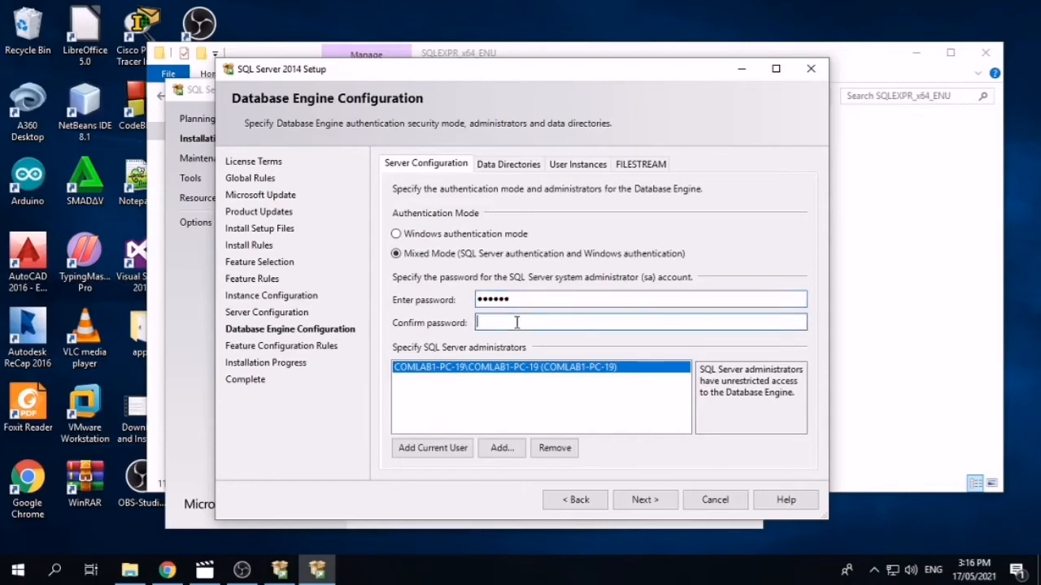
pyautogui.write('******')
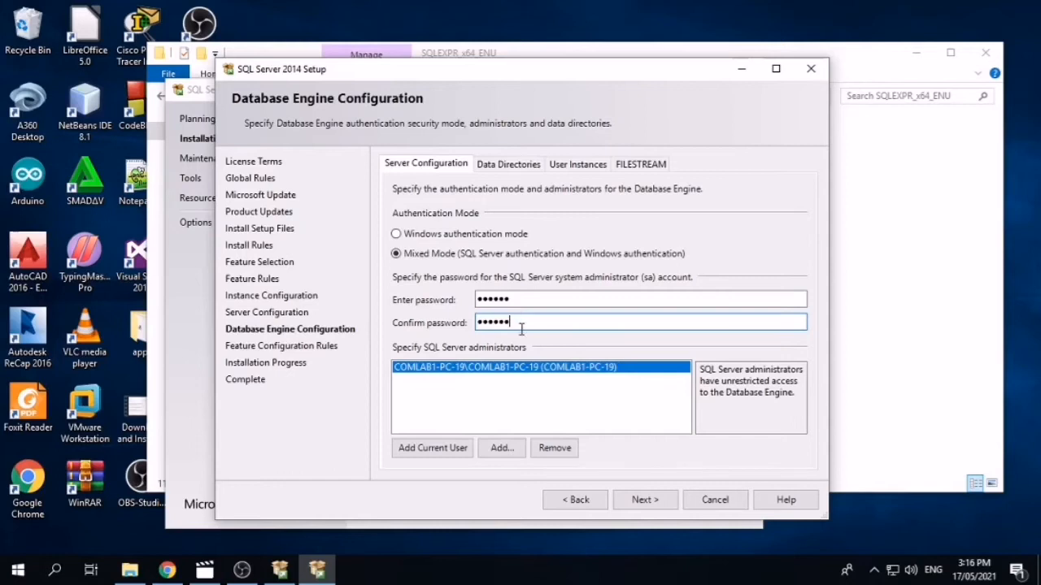
pyautogui.click(647, 500)
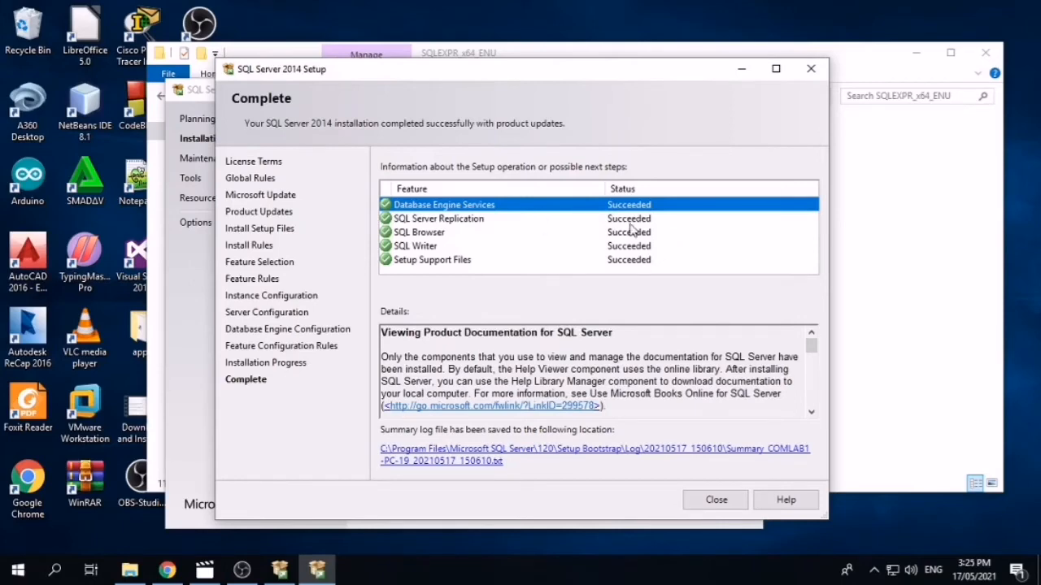
# Close the completed SQL Server setup wizard and the Installation Center, and return to the apps folder
pyautogui.click(716, 500)
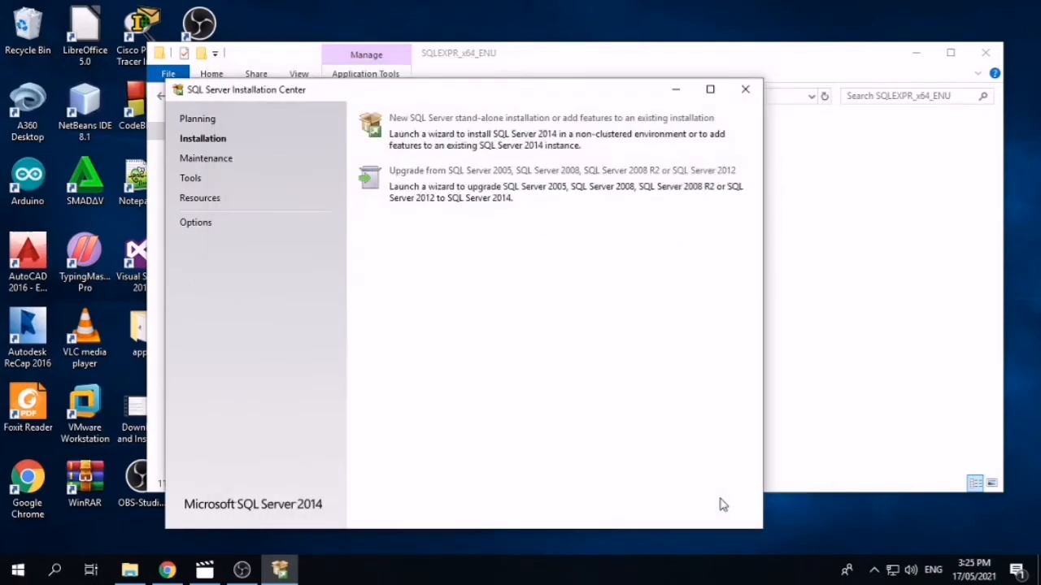
pyautogui.click(745, 89)
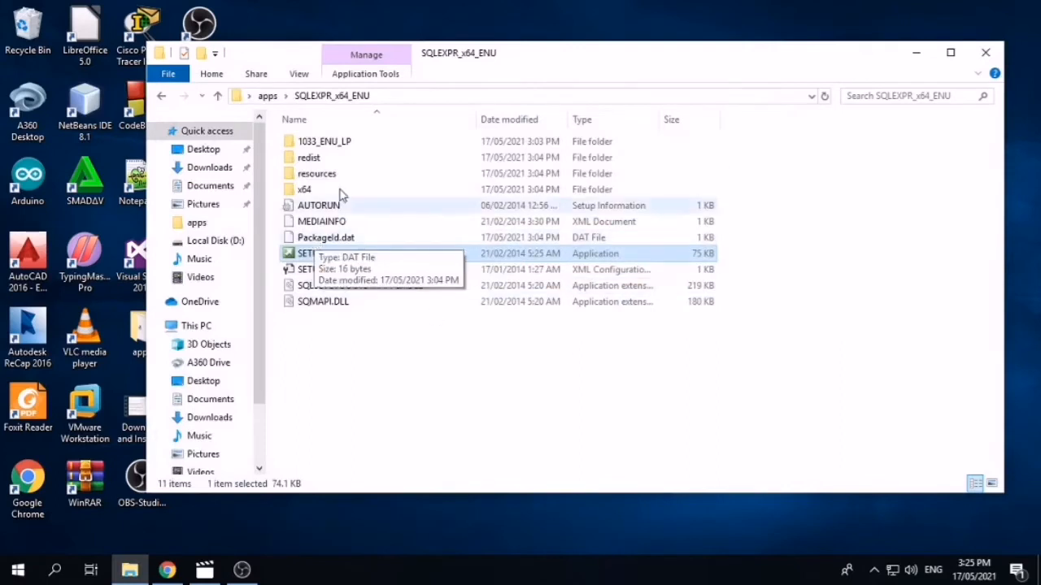
pyautogui.click(268, 97)
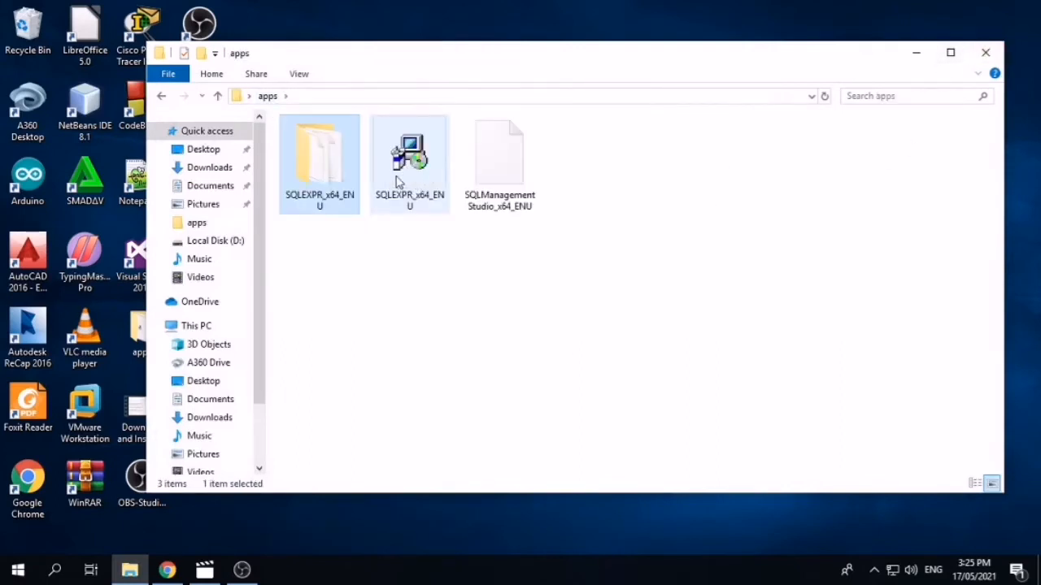
# Run the SQLManagementStudio_x64_ENU package and extract its files to the default directory in the apps folder
pyautogui.click(512, 177)
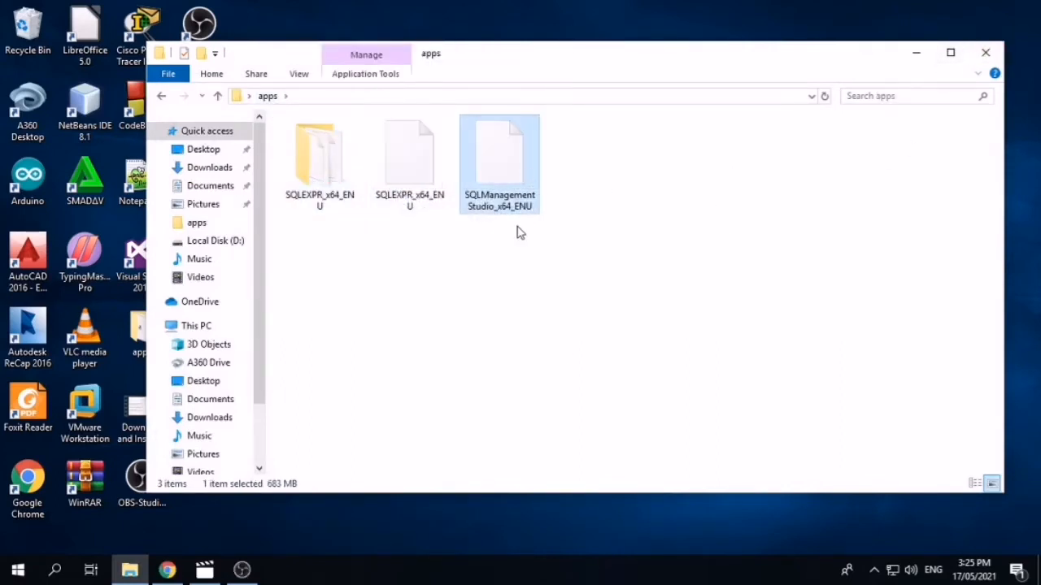
pyautogui.doubleClick(517, 180)
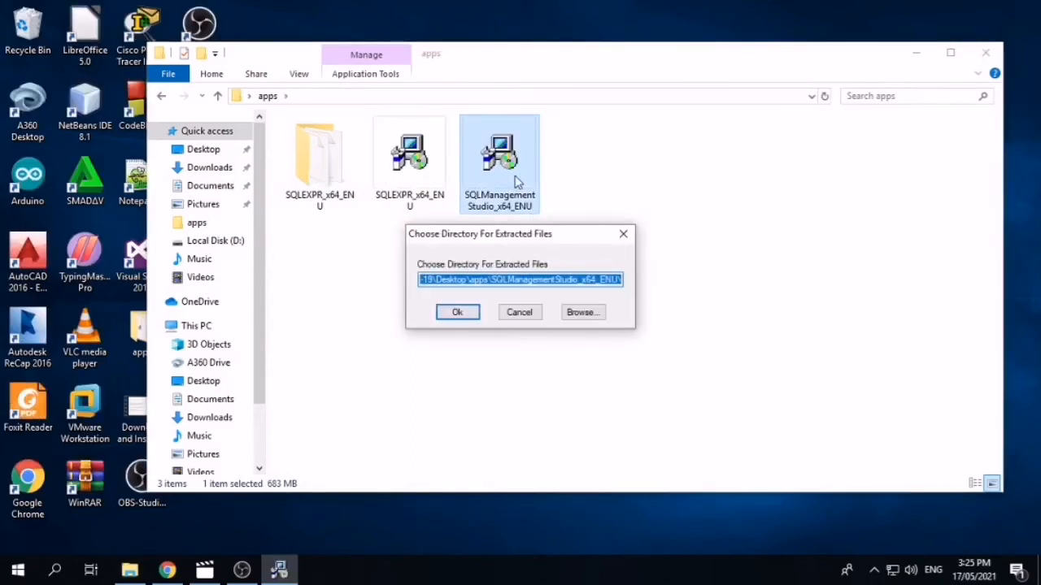
pyautogui.click(457, 316)
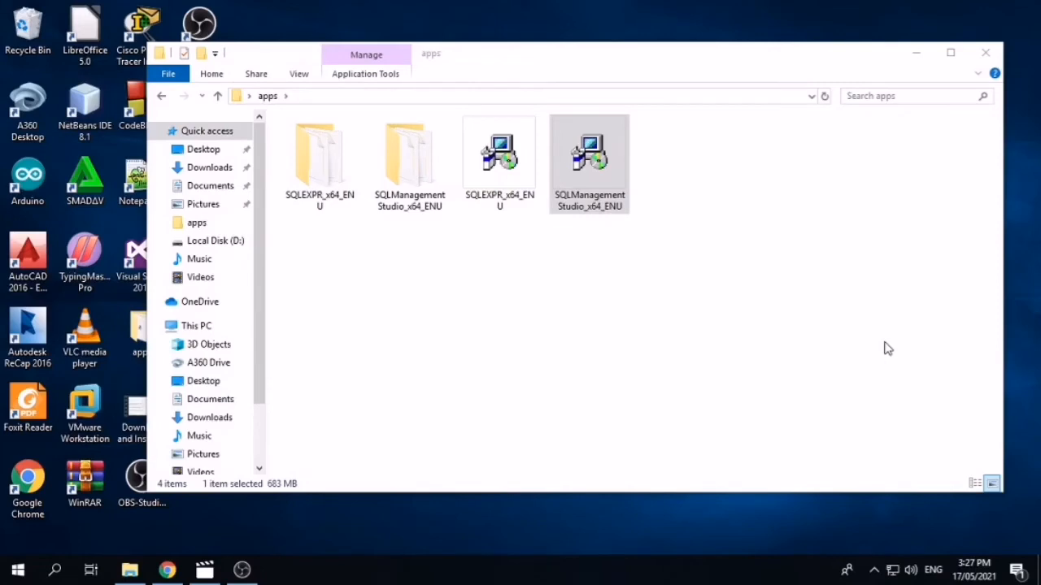
# Run SETUP from the extracted SQLManagementStudio_x64_ENU folder and start a new SQL Server stand-alone installation
pyautogui.doubleClick(397, 184)
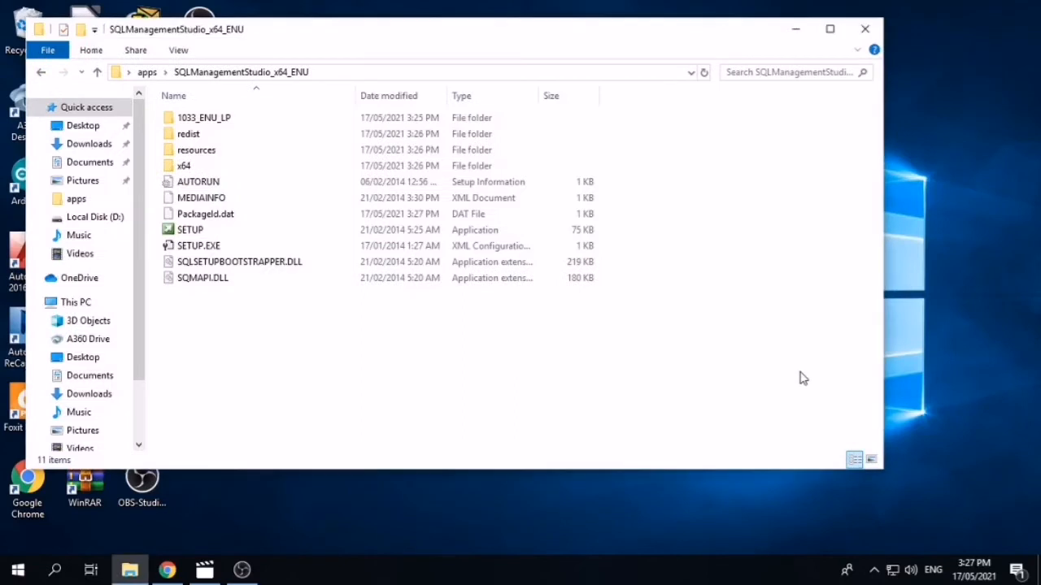
pyautogui.click(271, 236)
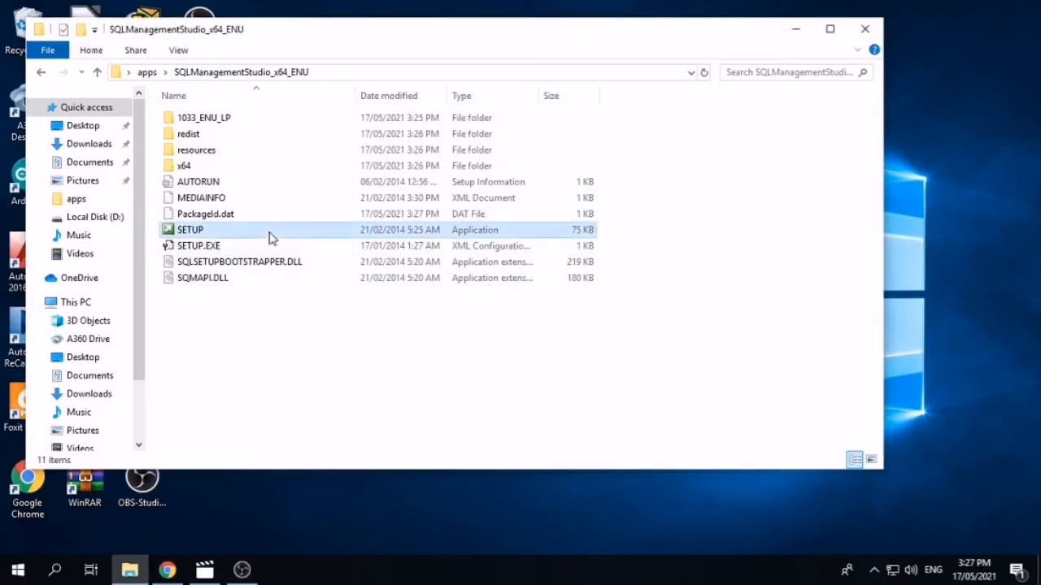
pyautogui.doubleClick(292, 236)
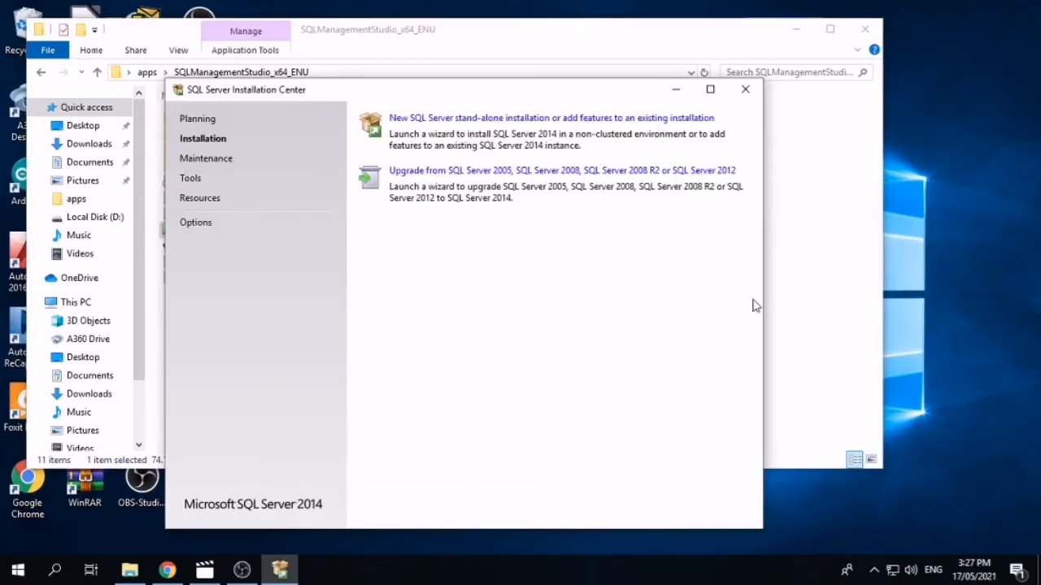
pyautogui.click(746, 90)
pyautogui.doubleClick(385, 235)
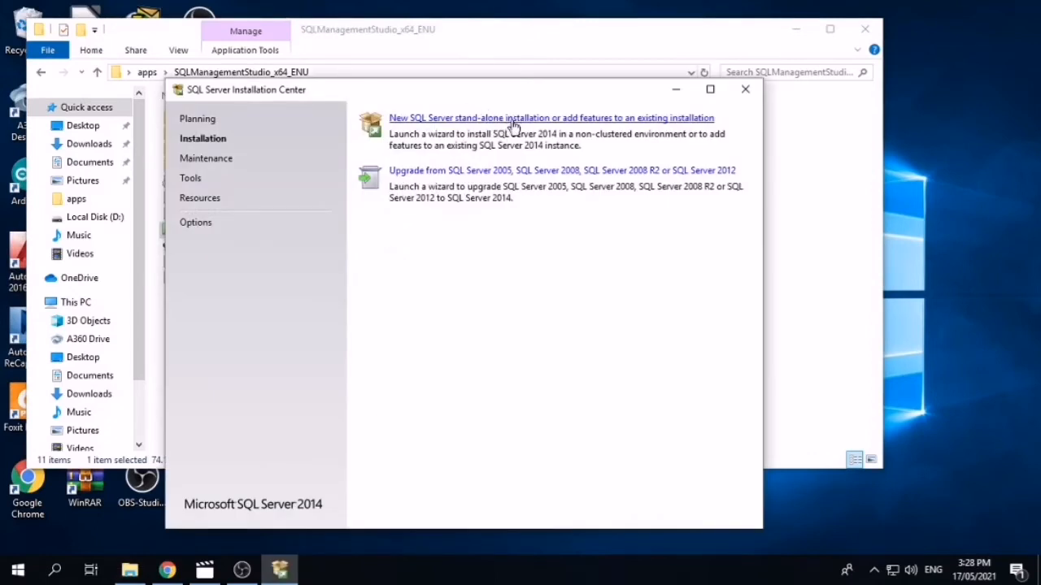
pyautogui.click(513, 123)
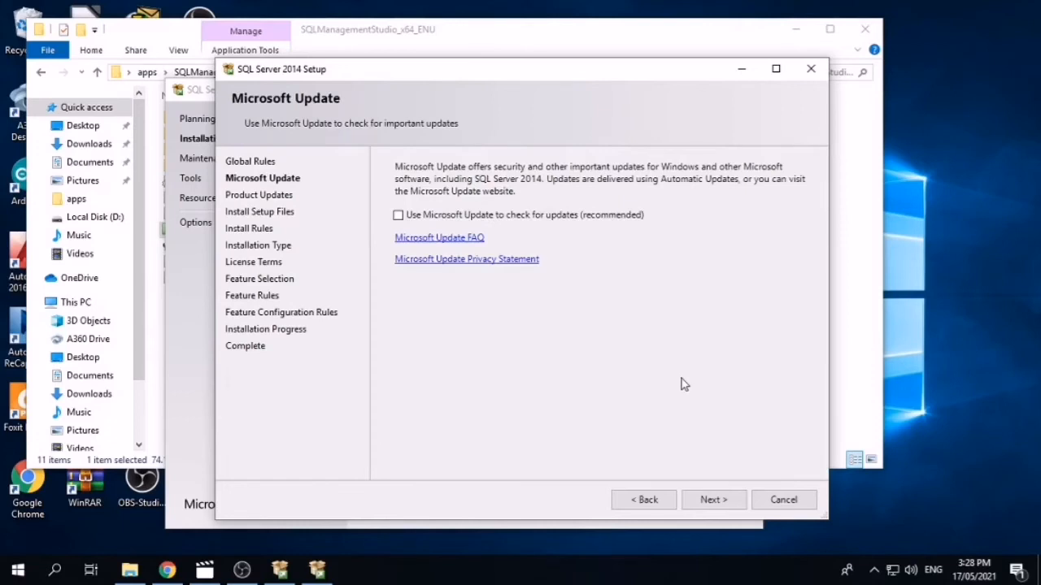
# Continue without Microsoft Update and keep Perform a new installation of SQL Server 2014 as the installation type
pyautogui.click(712, 500)
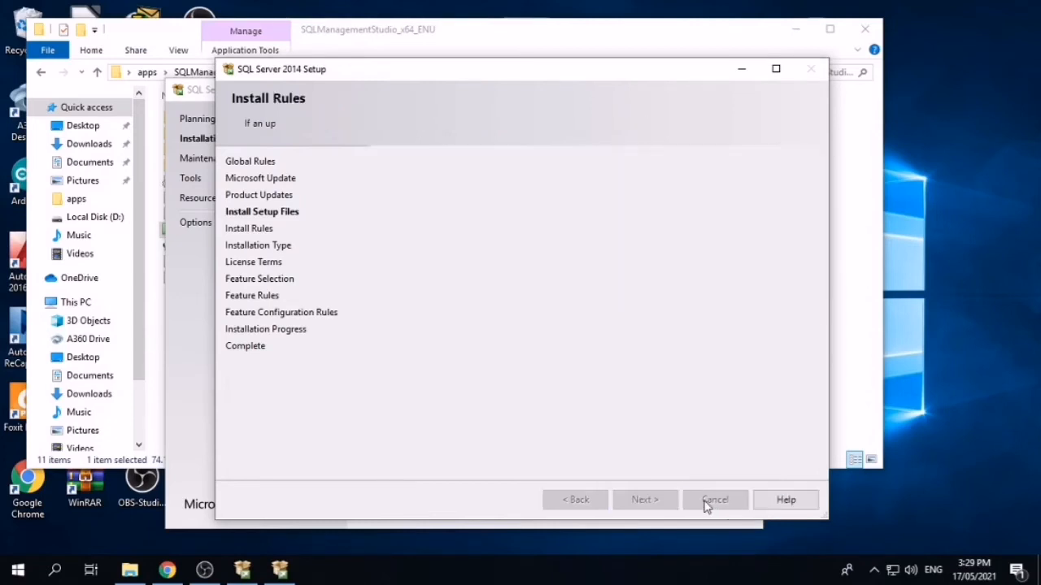
pyautogui.click(672, 499)
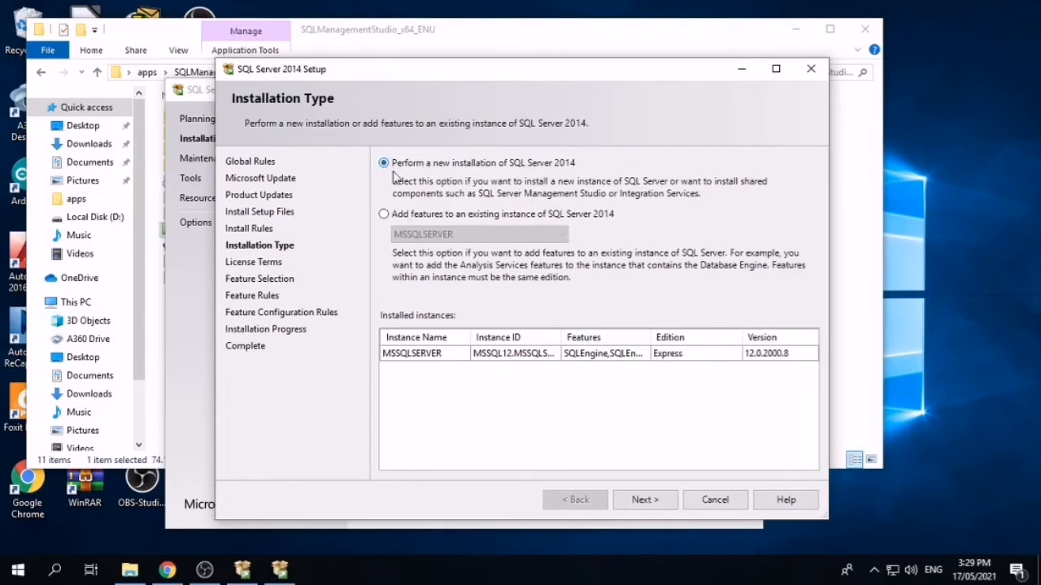
pyautogui.click(648, 501)
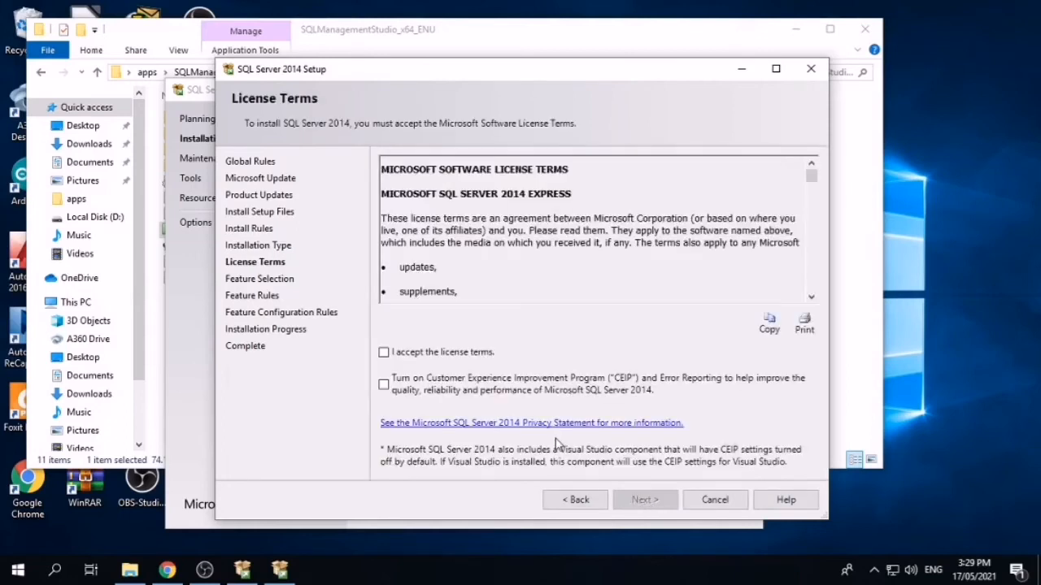
# Accept the license terms and install all preselected shared features, including Management Tools - Basic and Complete
pyautogui.click(384, 355)
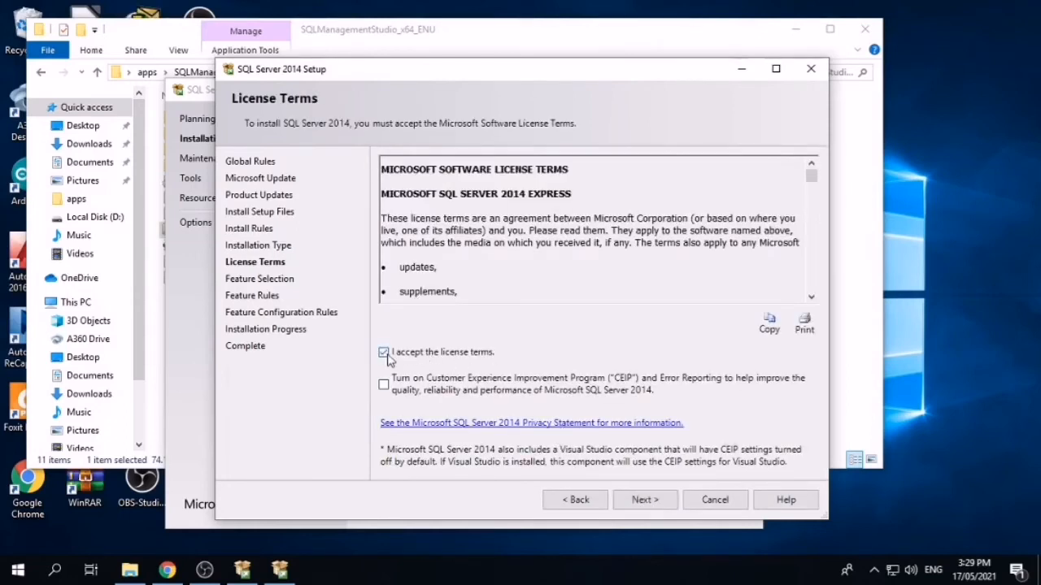
pyautogui.click(650, 503)
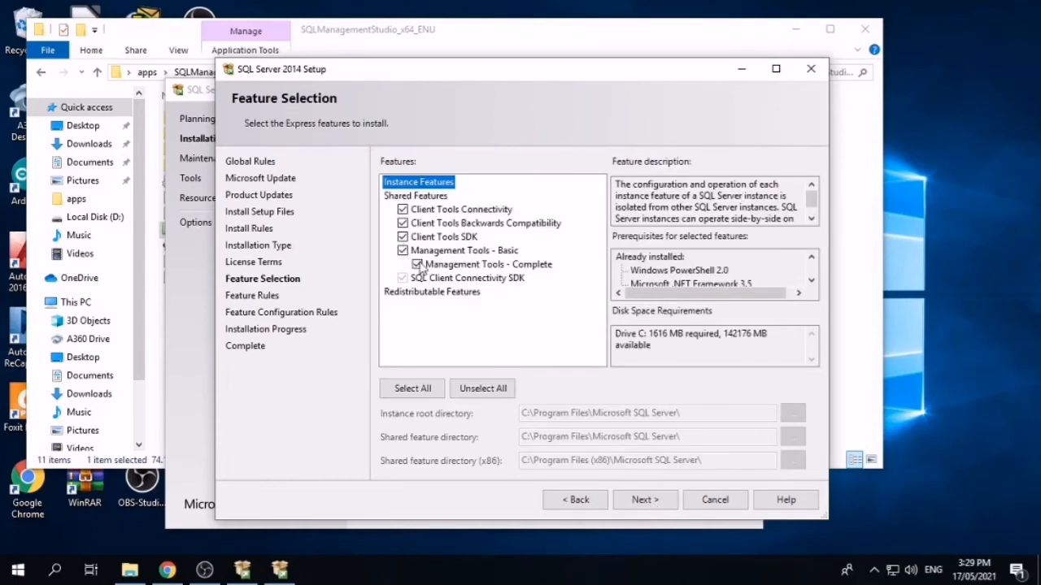
pyautogui.click(647, 500)
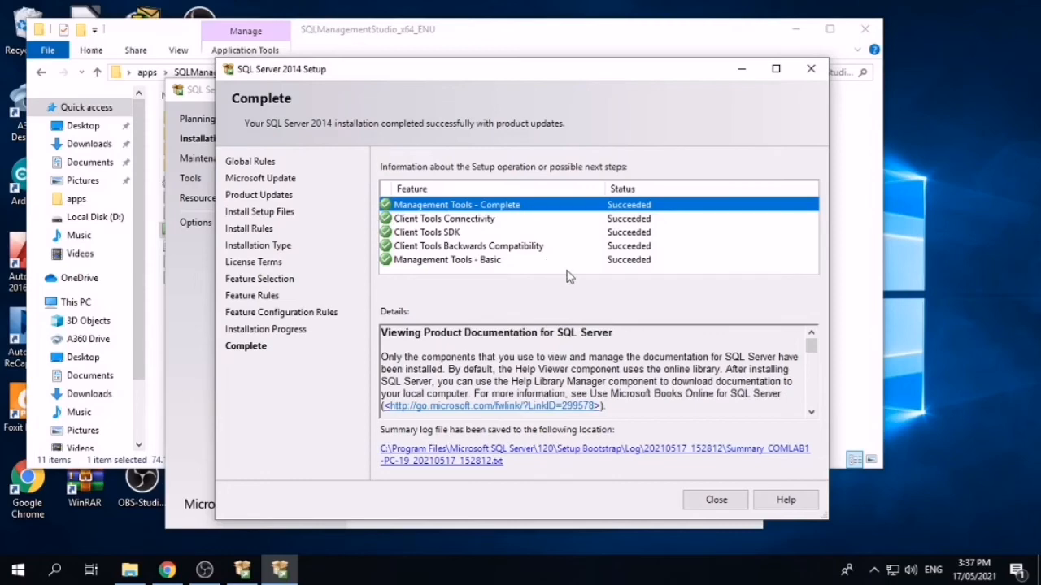
# Close the completed setup wizard, the Installation Center and the SQLManagementStudio_x64_ENU folder window
pyautogui.click(715, 500)
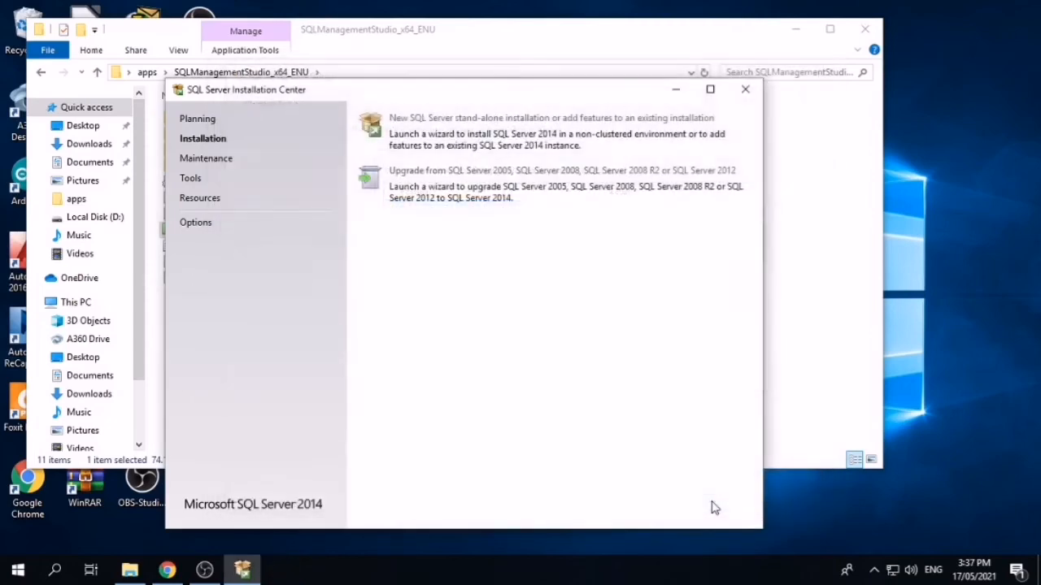
pyautogui.click(746, 91)
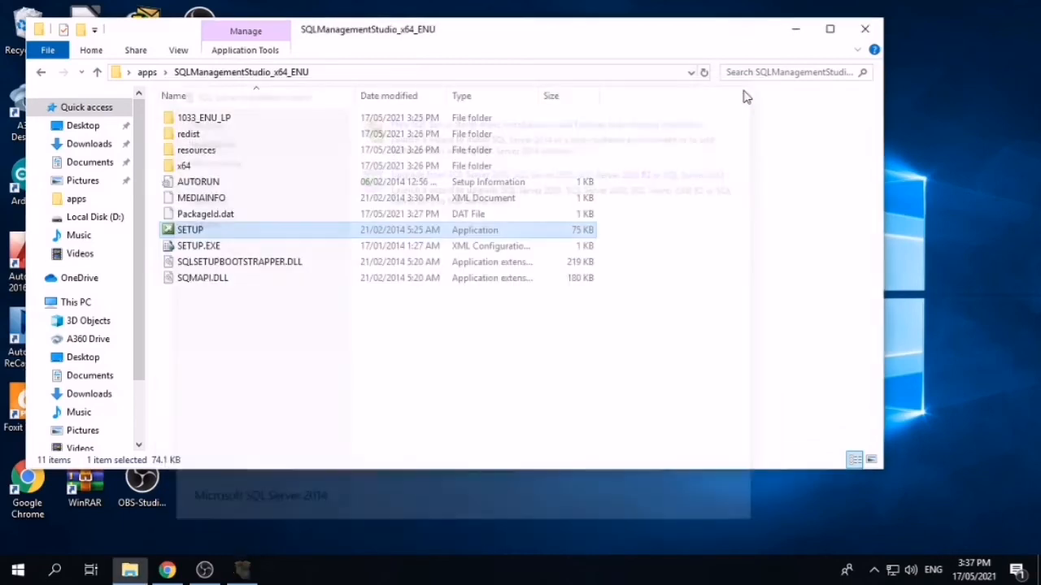
pyautogui.click(783, 246)
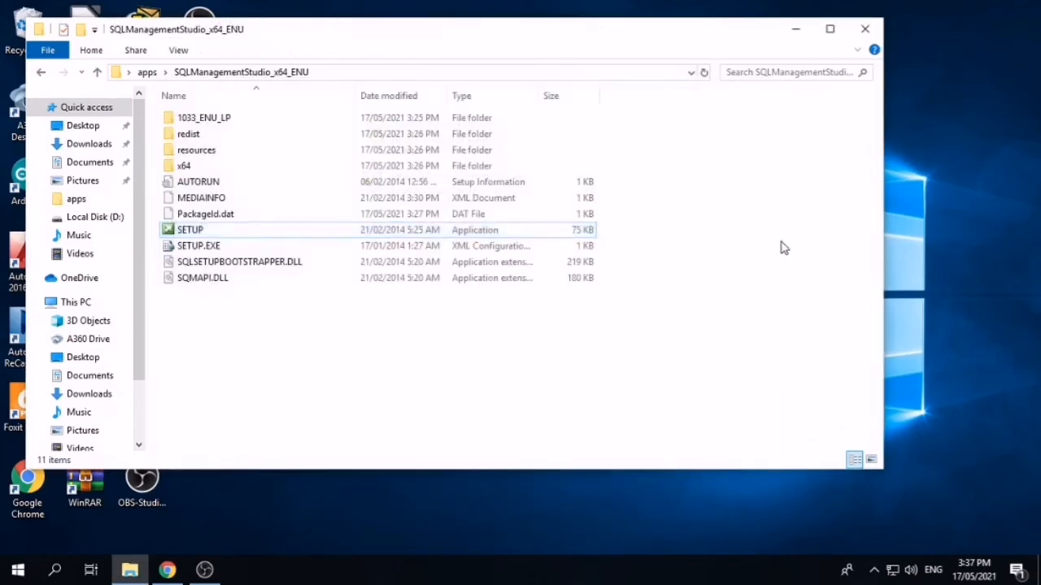
pyautogui.click(864, 31)
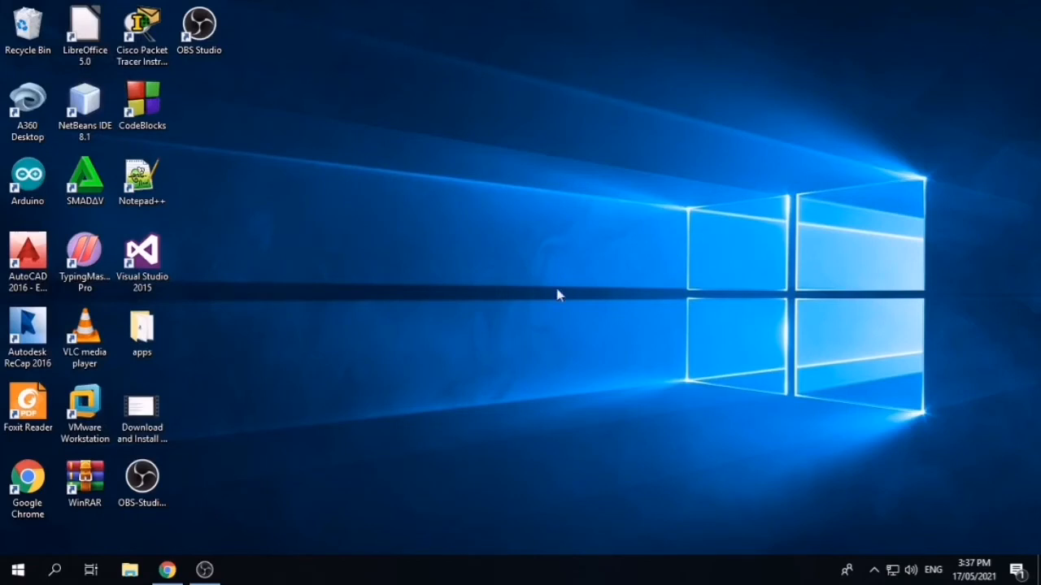
# Search Windows for "sql server" and launch SQL Server 2014 Management Studio
pyautogui.click(55, 570)
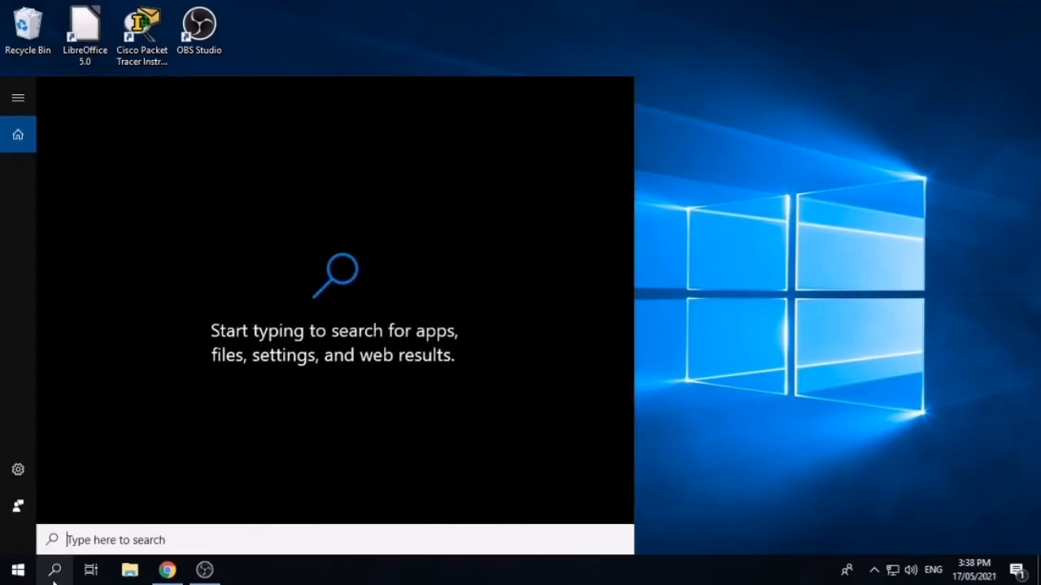
pyautogui.write('sql')
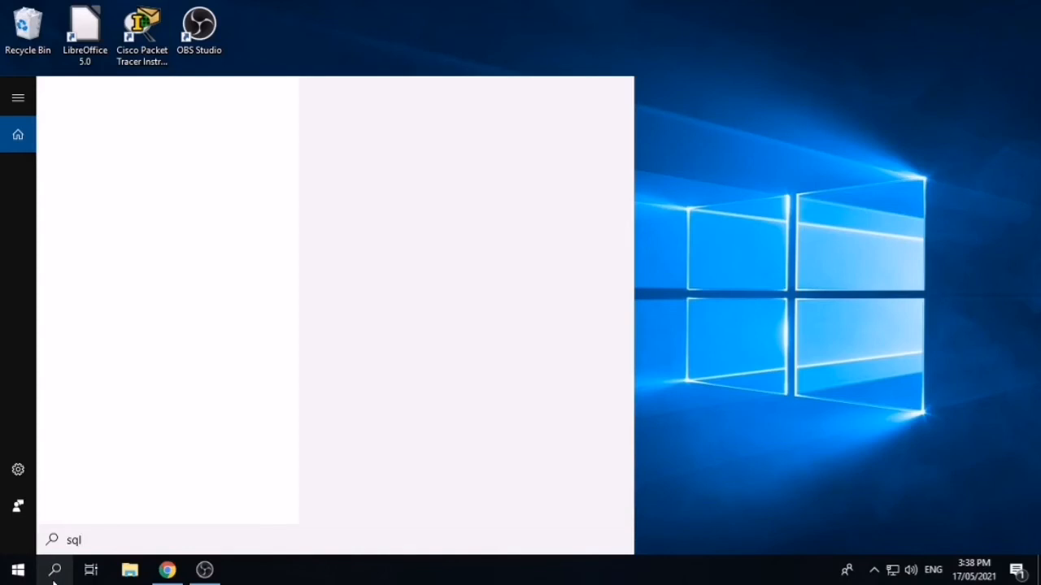
pyautogui.write(' ser')
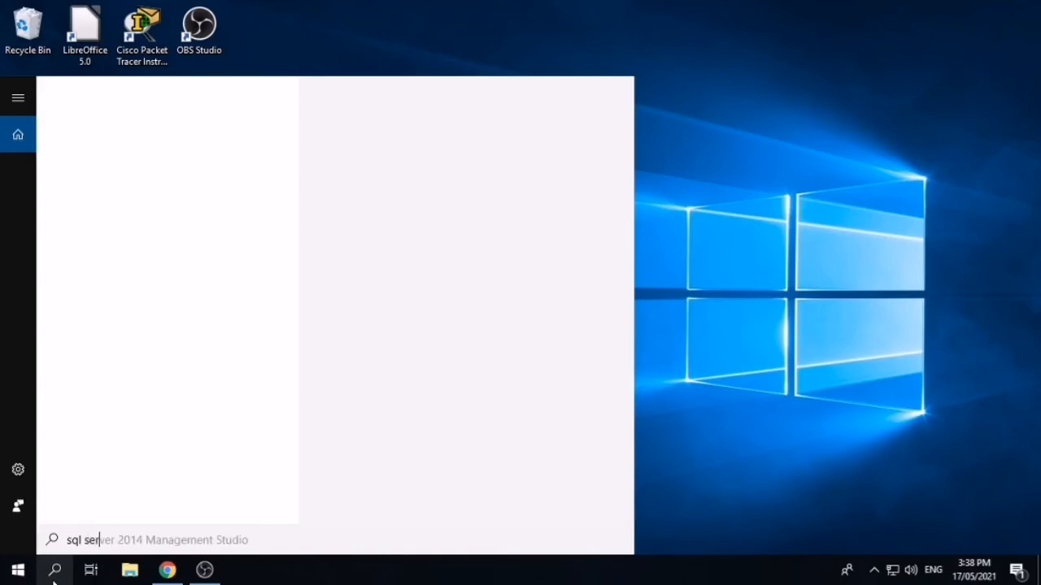
pyautogui.write('ver')
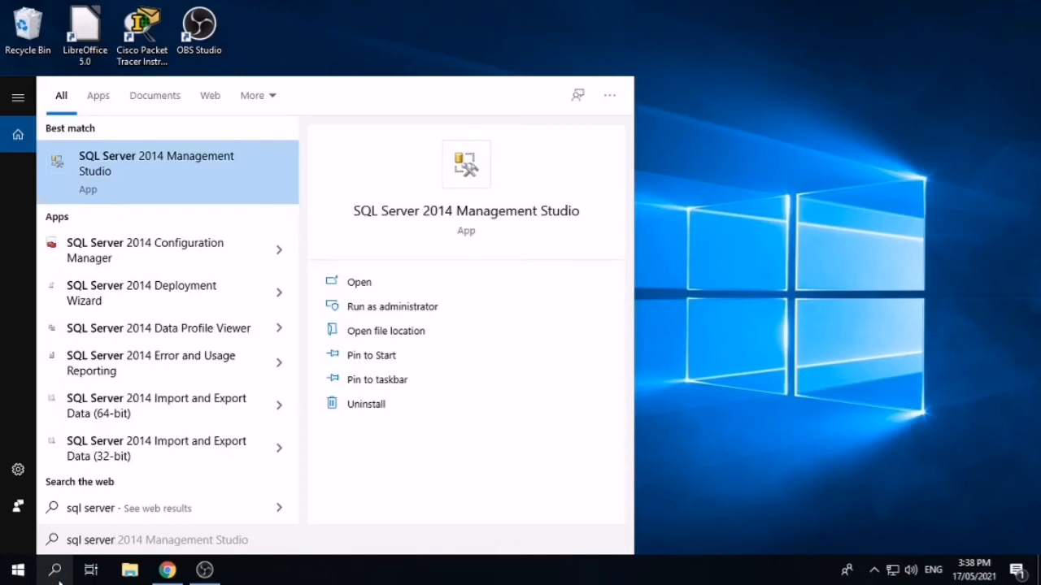
pyautogui.click(142, 188)
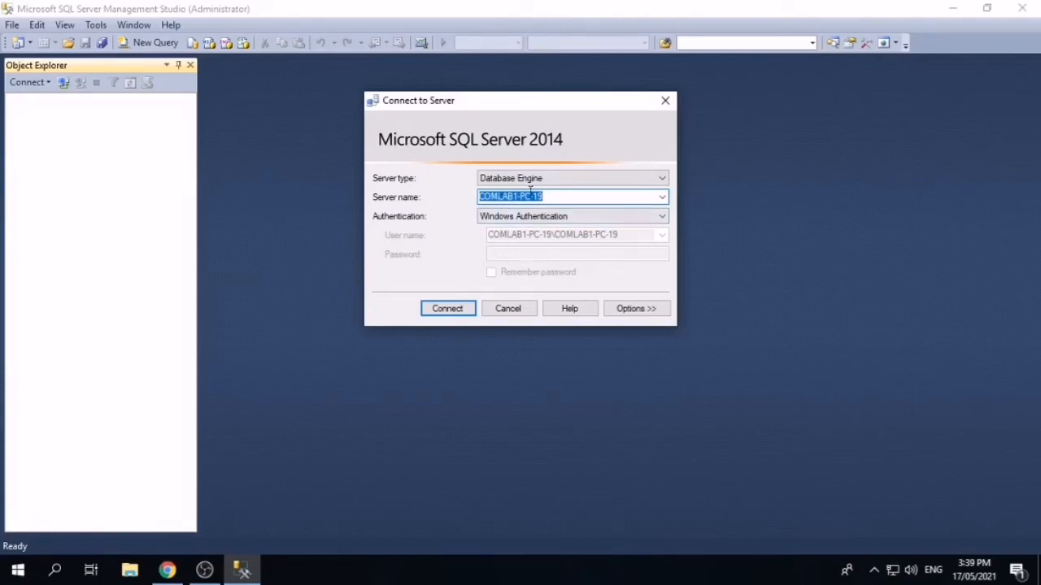
# Keep Database Engine as the server type and browse the local servers to choose COMLAB1-PC-19 as the server name
pyautogui.click(563, 180)
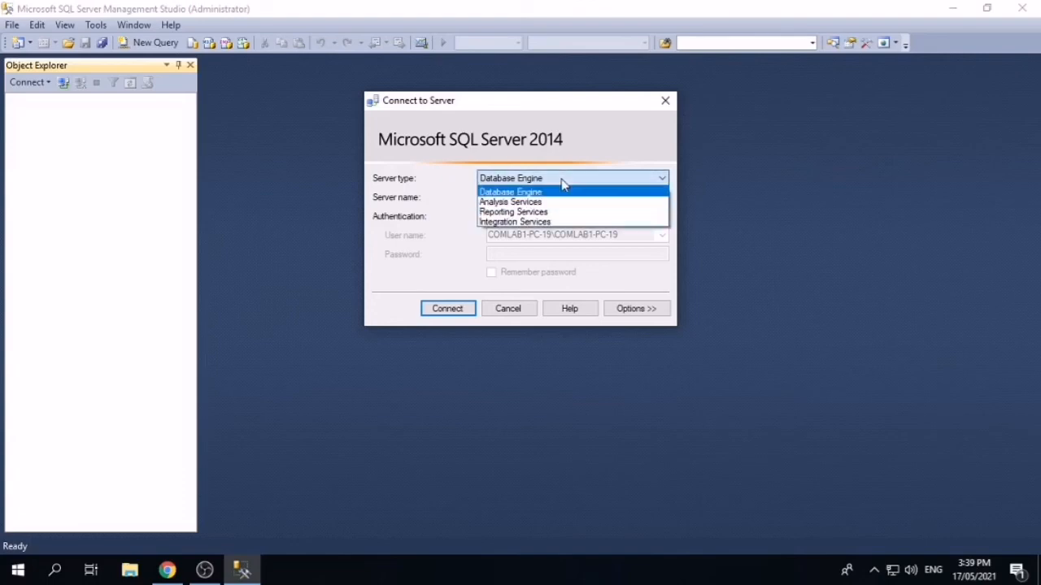
pyautogui.click(561, 182)
pyautogui.click(601, 198)
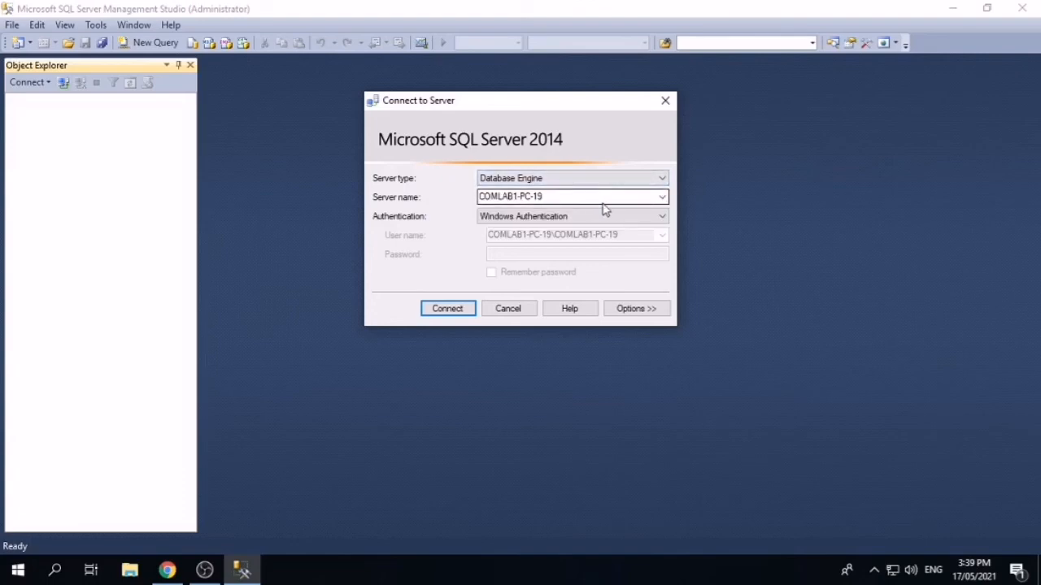
pyautogui.click(663, 198)
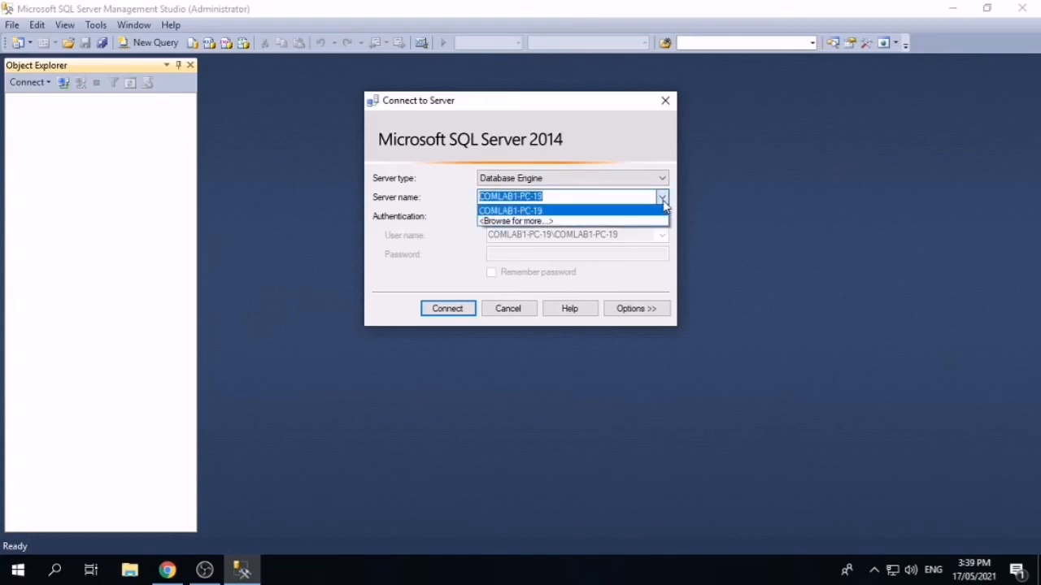
pyautogui.click(514, 220)
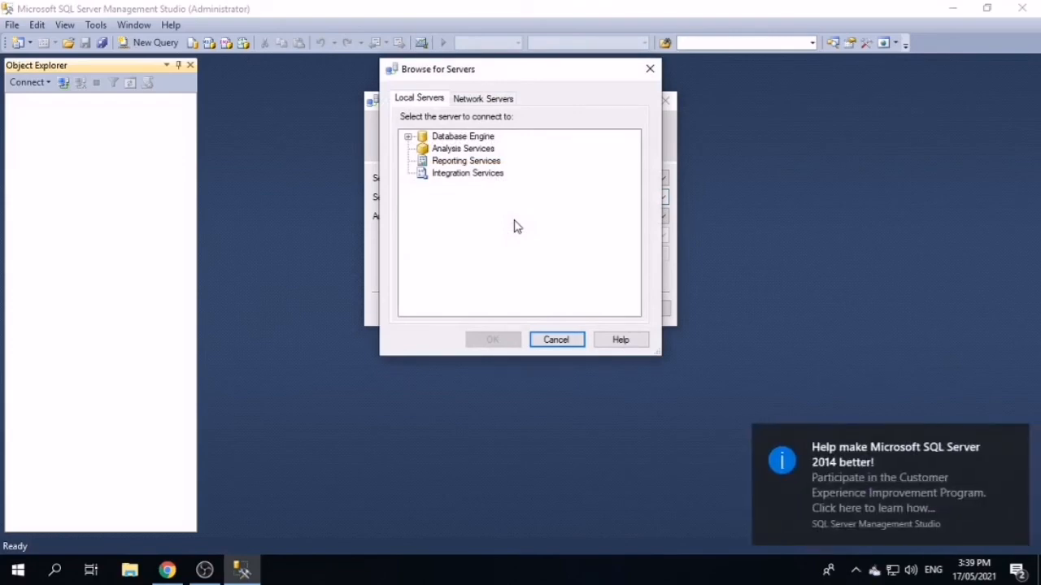
pyautogui.click(458, 139)
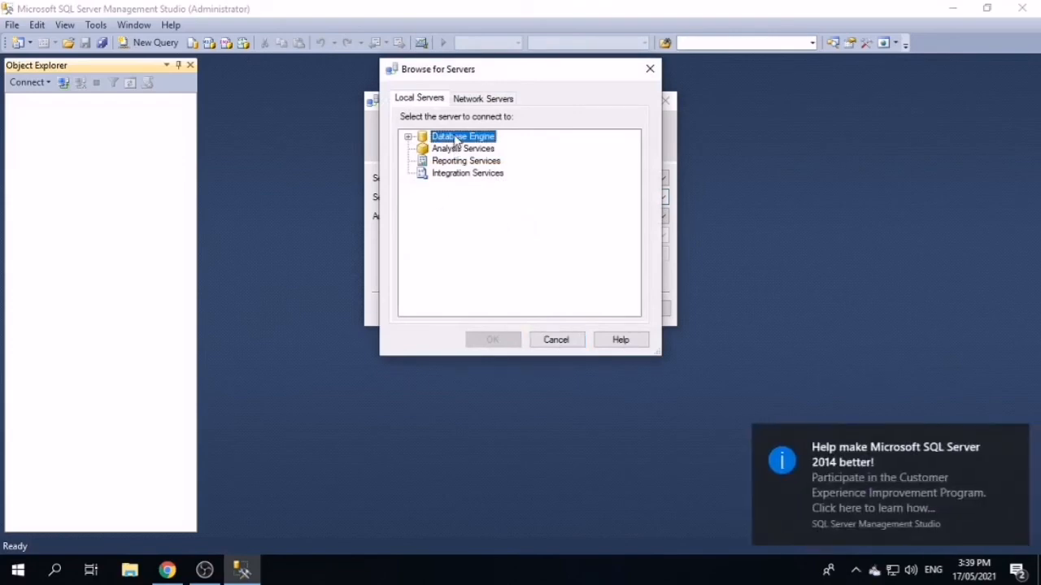
pyautogui.click(408, 136)
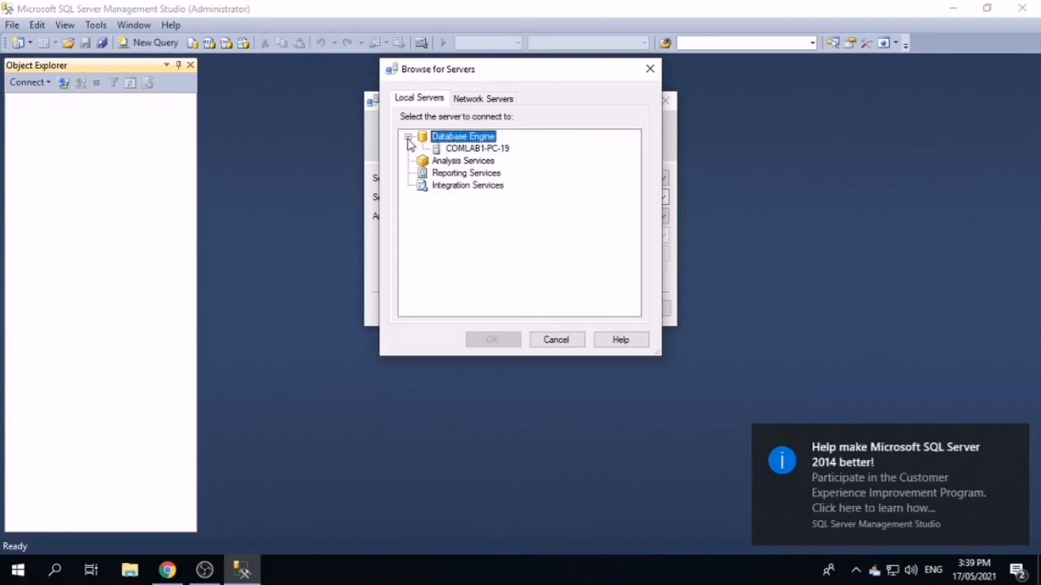
pyautogui.click(474, 150)
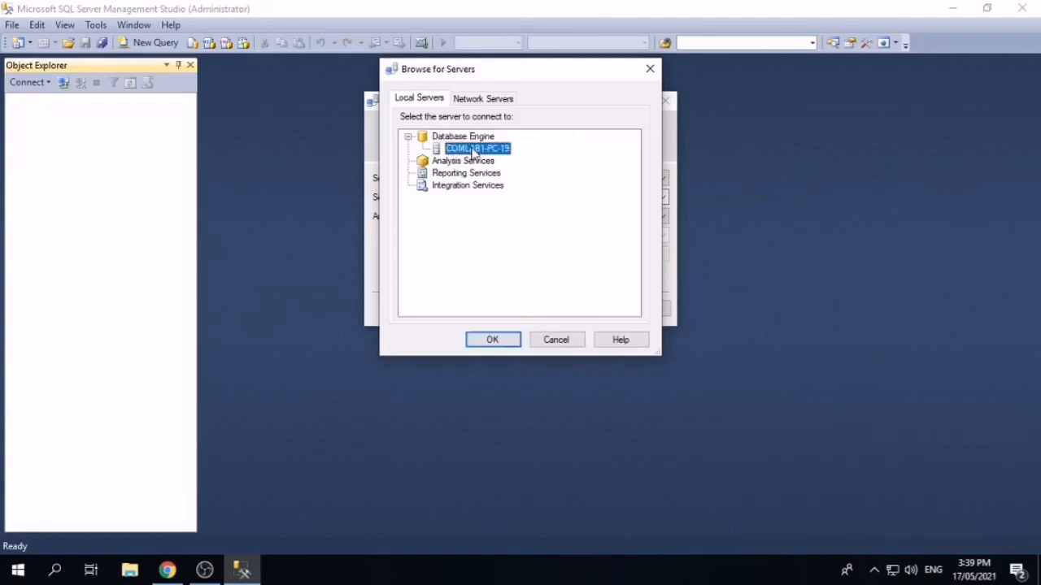
pyautogui.click(492, 341)
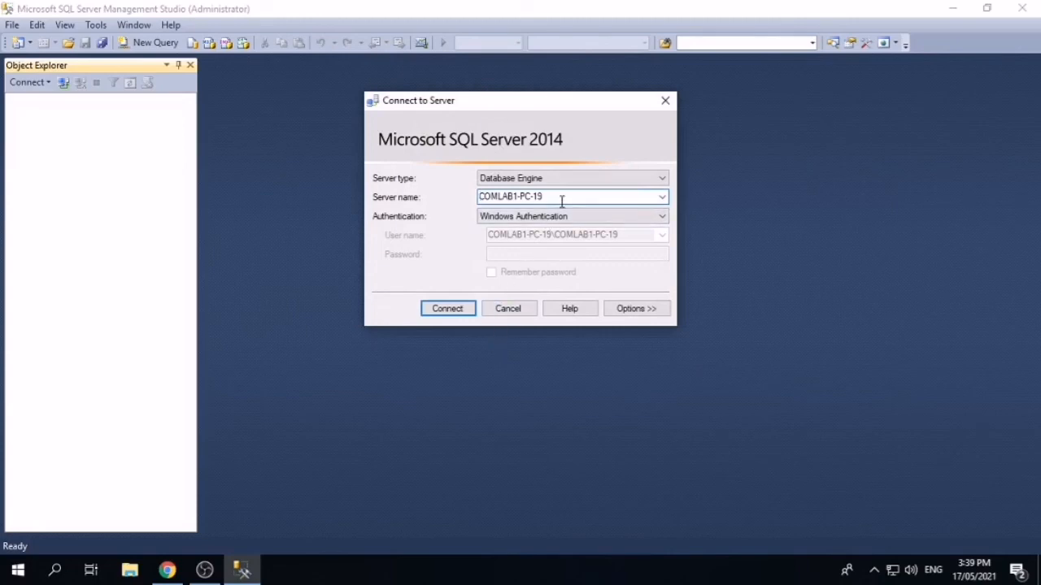
# Switch the authentication method to SQL Server Authentication and enter sa as the login
pyautogui.click(626, 217)
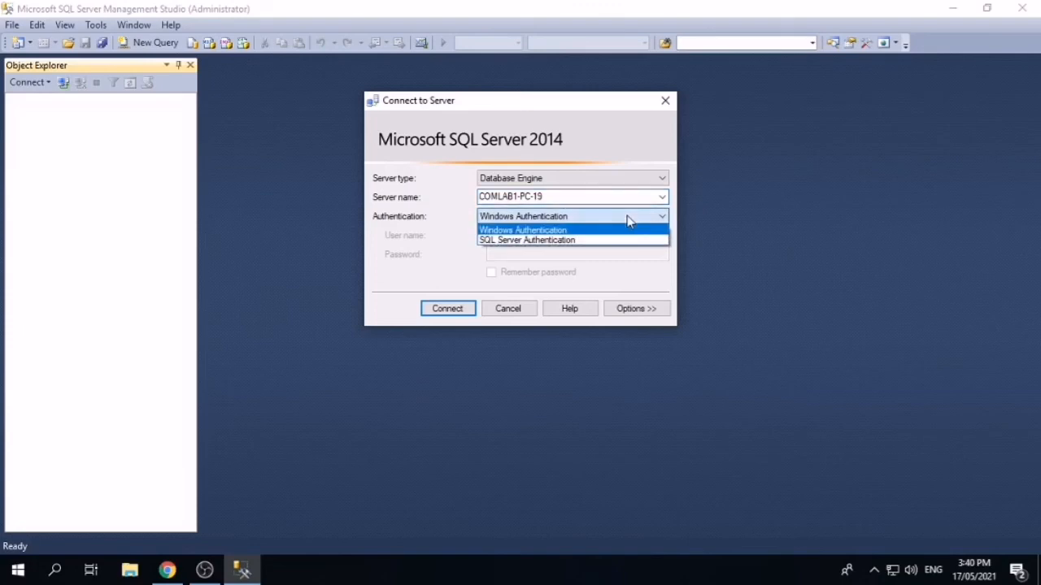
pyautogui.click(567, 241)
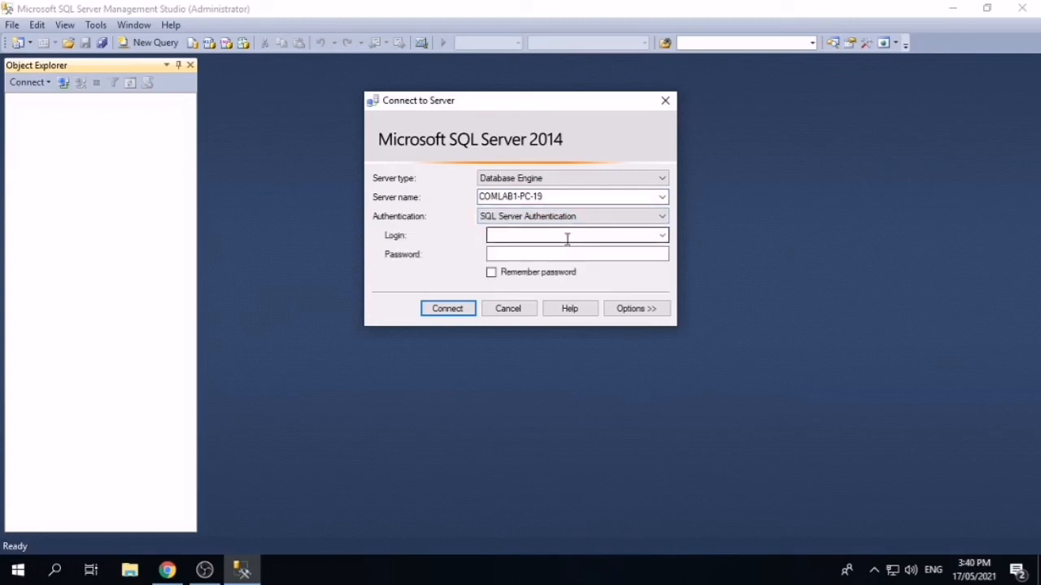
pyautogui.click(568, 237)
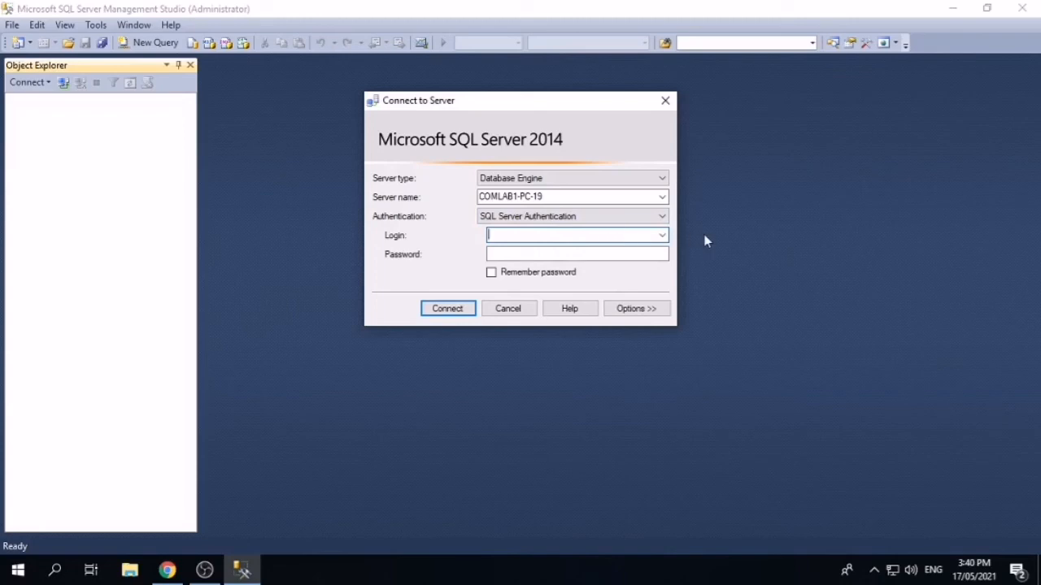
pyautogui.click(661, 236)
pyautogui.click(662, 235)
pyautogui.write('sa')
pyautogui.click(662, 238)
pyautogui.click(663, 238)
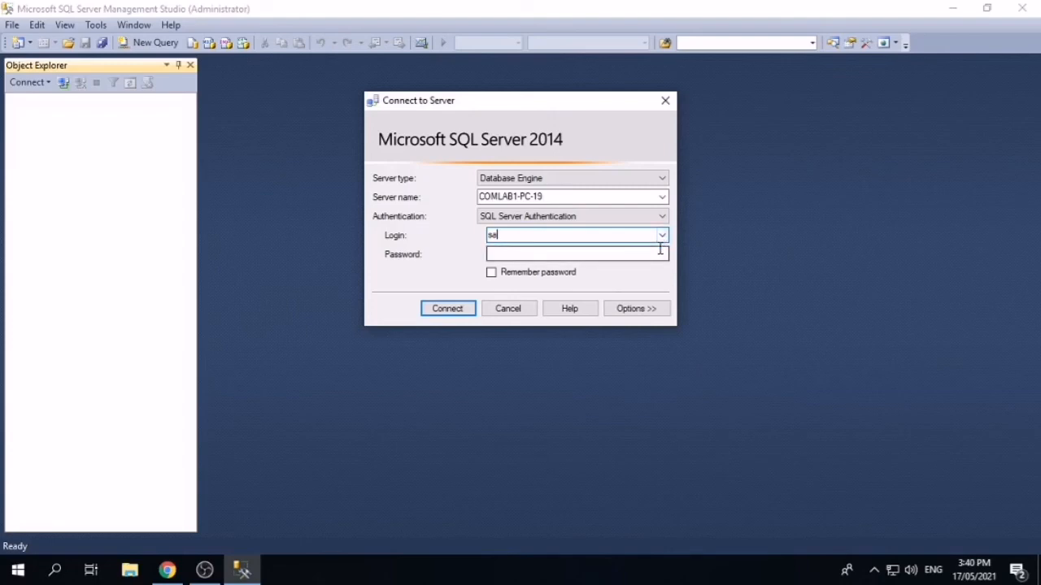
# Enter the password for the sa login and connect to the COMLAB1-PC-19 Database Engine
pyautogui.click(658, 252)
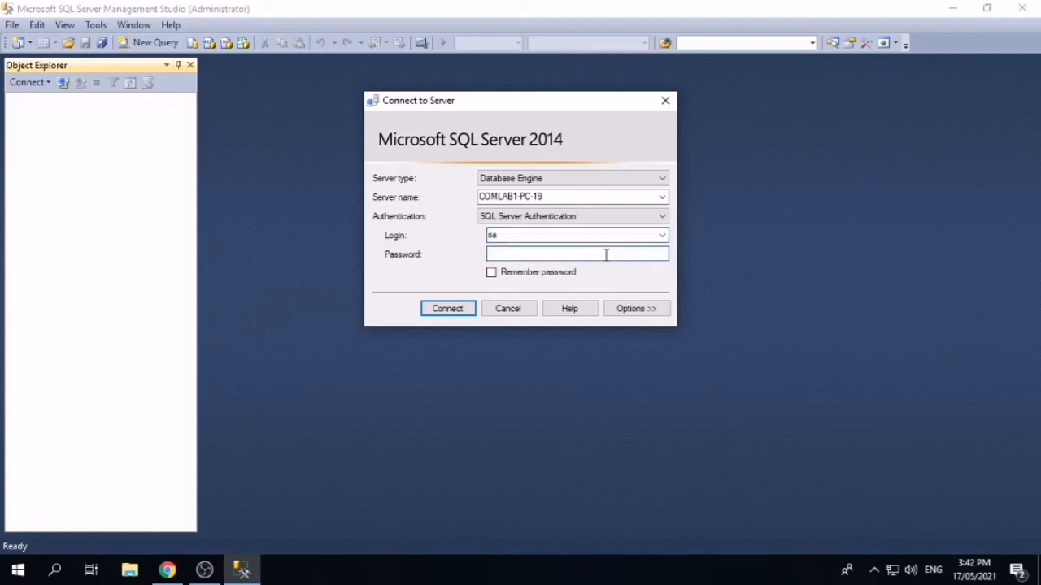
pyautogui.write('******')
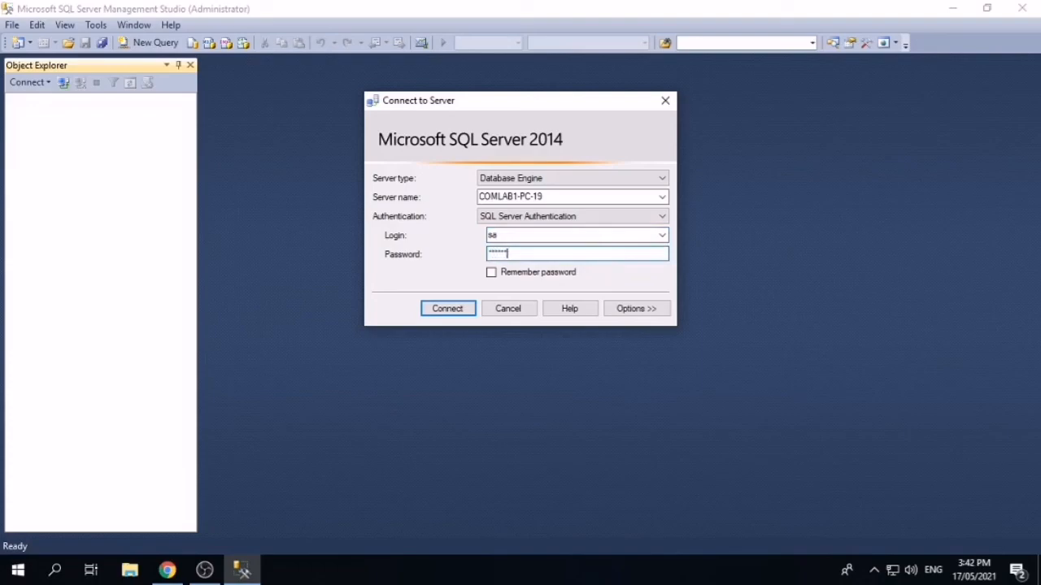
pyautogui.click(445, 310)
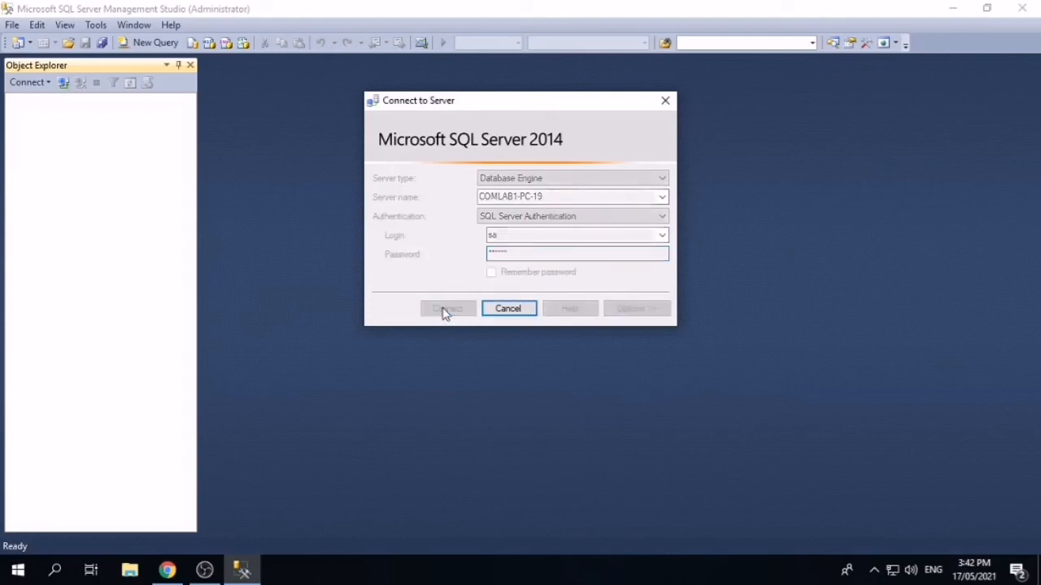